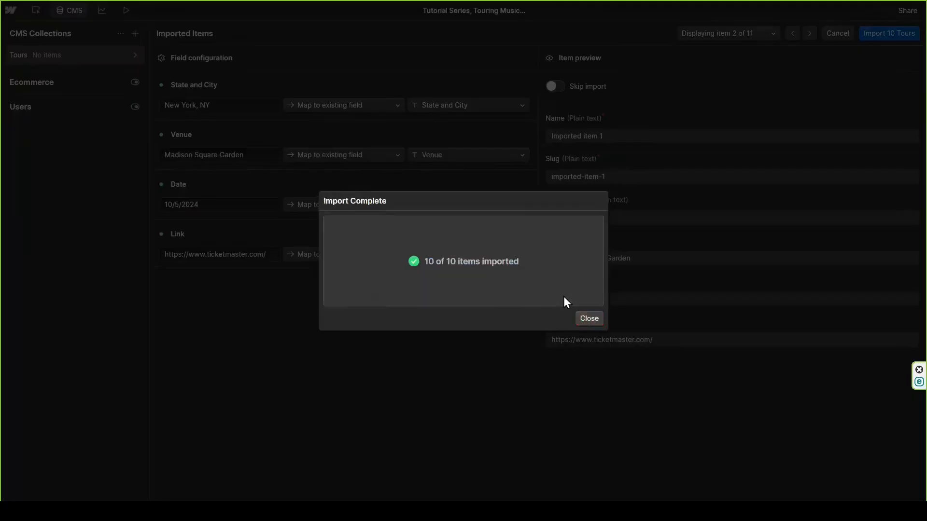
{"action": "left_click", "coordinate": [584, 319]}
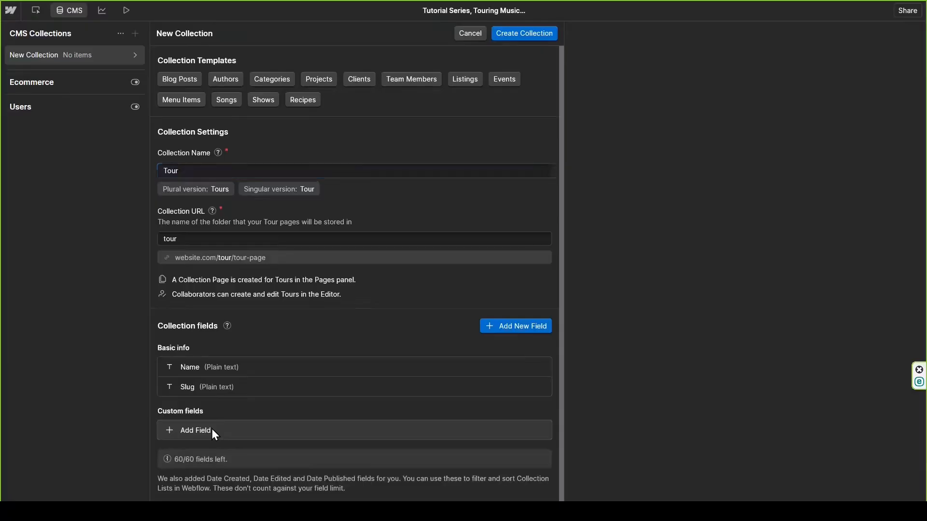
{"action": "left_click", "coordinate": [212, 429]}
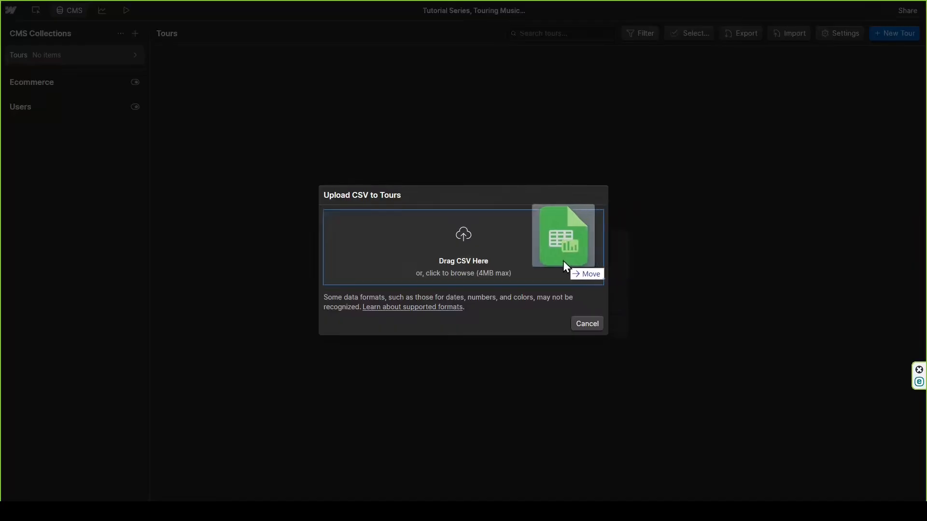
{"action": "left_click_drag", "start_coordinate": [563, 262], "coordinate": [537, 266]}
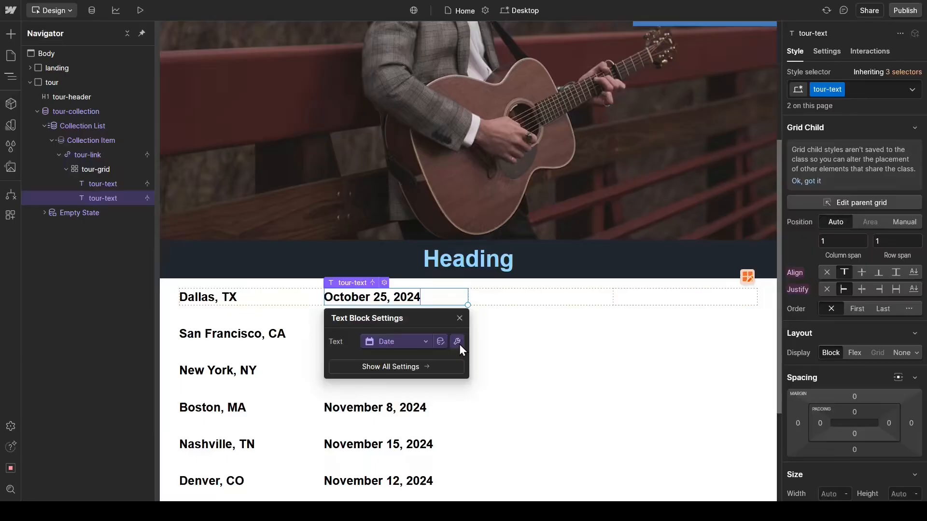
{"action": "left_click", "coordinate": [448, 382]}
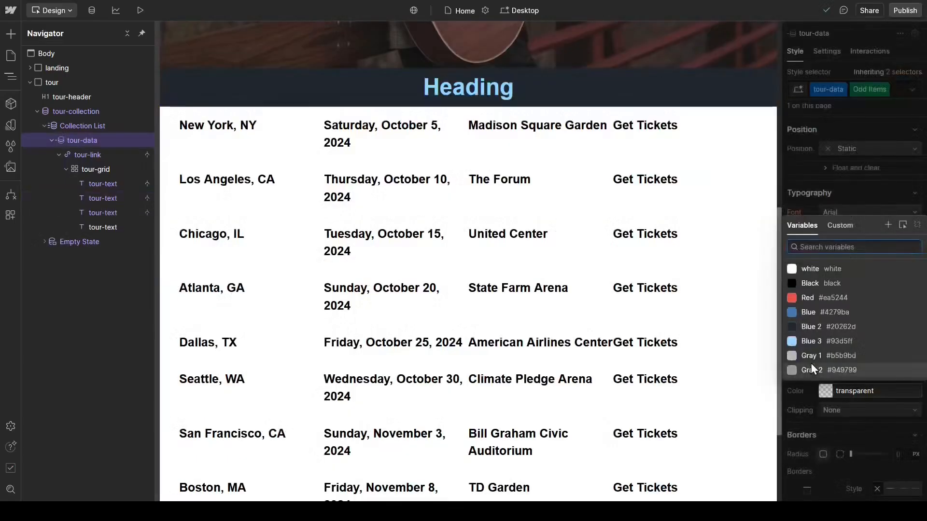
{"action": "left_click", "coordinate": [810, 357]}
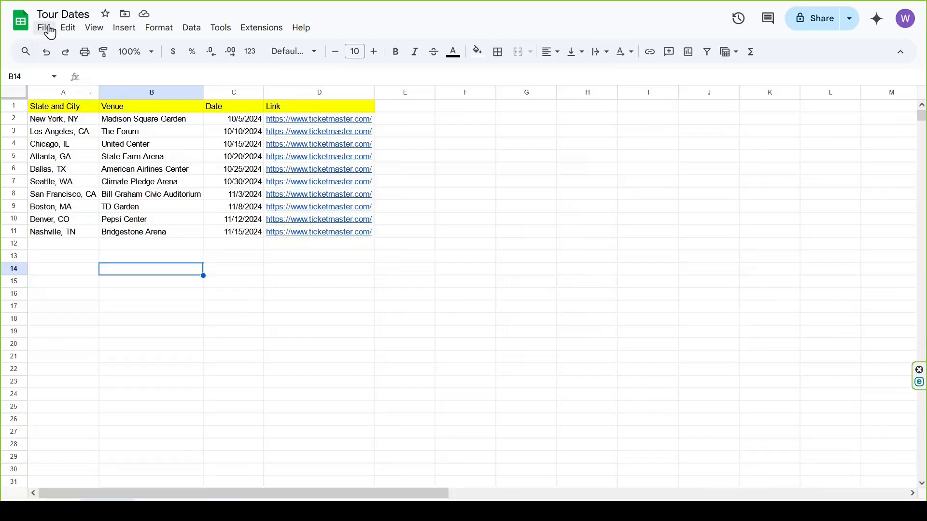
Step: Download the Tour Dates spreadsheet as a comma-separated values (.csv) file
{"action": "left_click", "coordinate": [48, 29]}
{"action": "mouse_move", "coordinate": [136, 178]}
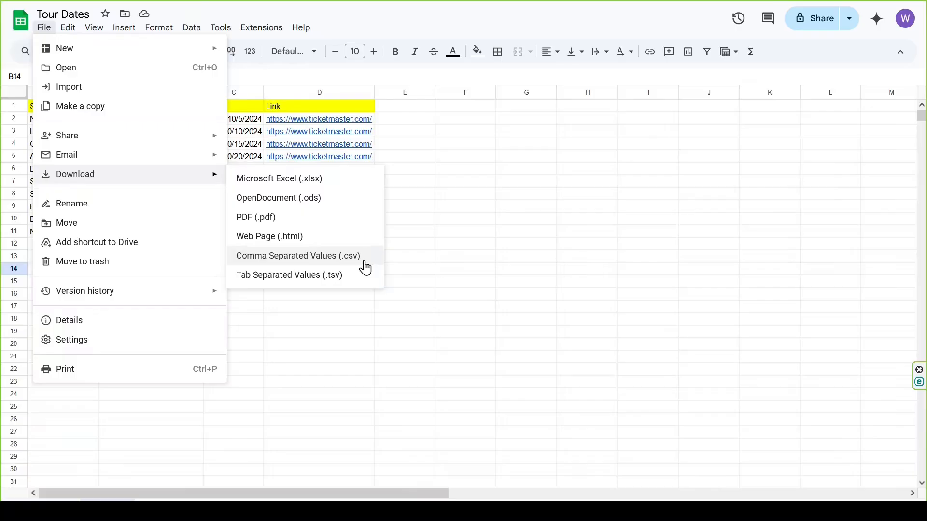
{"action": "left_click", "coordinate": [364, 264]}
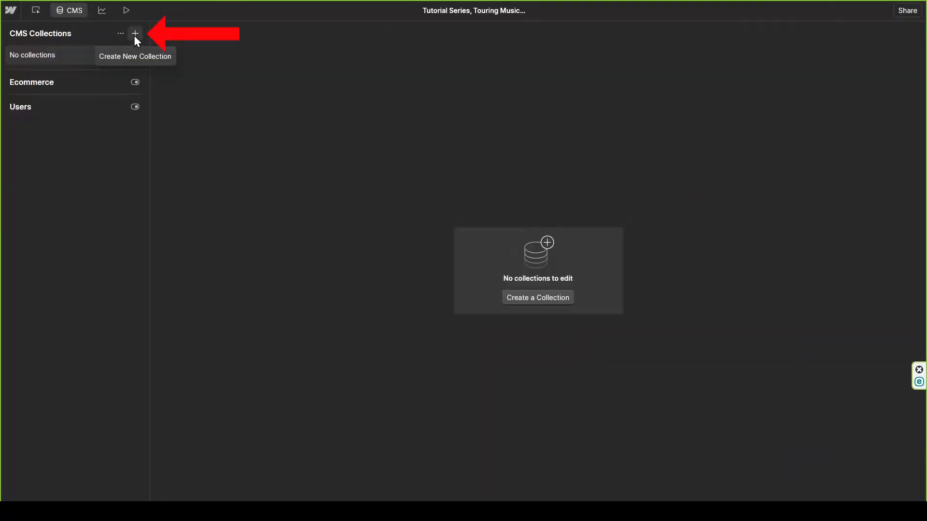
Step: Switch to Webflow's CMS and start a new collection named Tour
{"action": "left_click", "coordinate": [133, 35]}
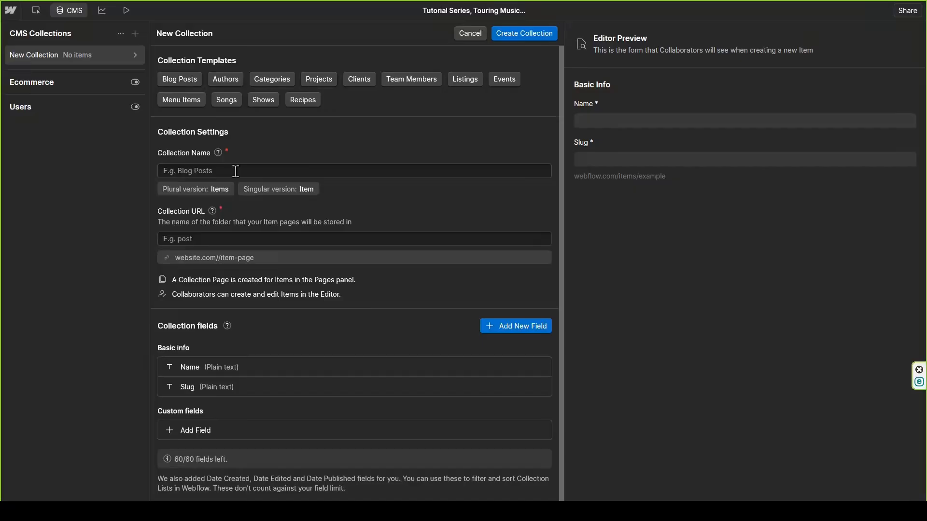
{"action": "left_click", "coordinate": [235, 171]}
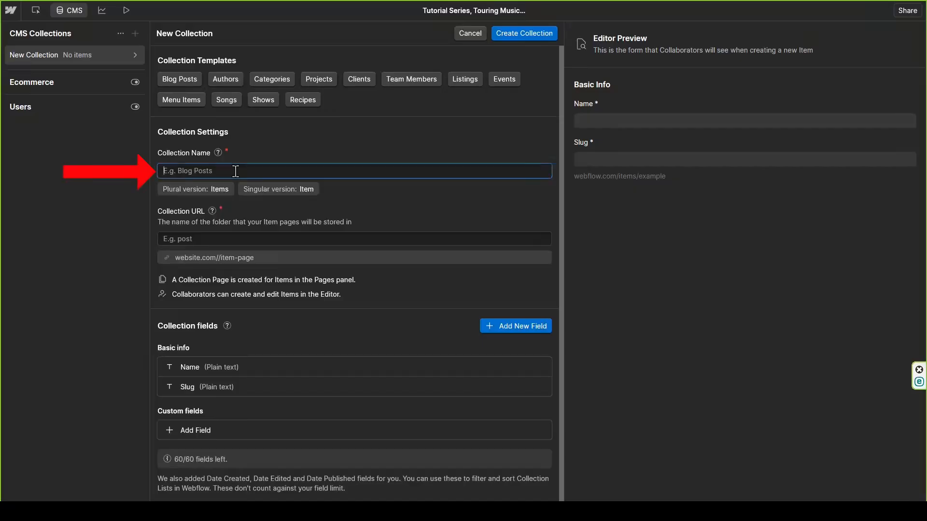
{"action": "type", "text": "Tour"}
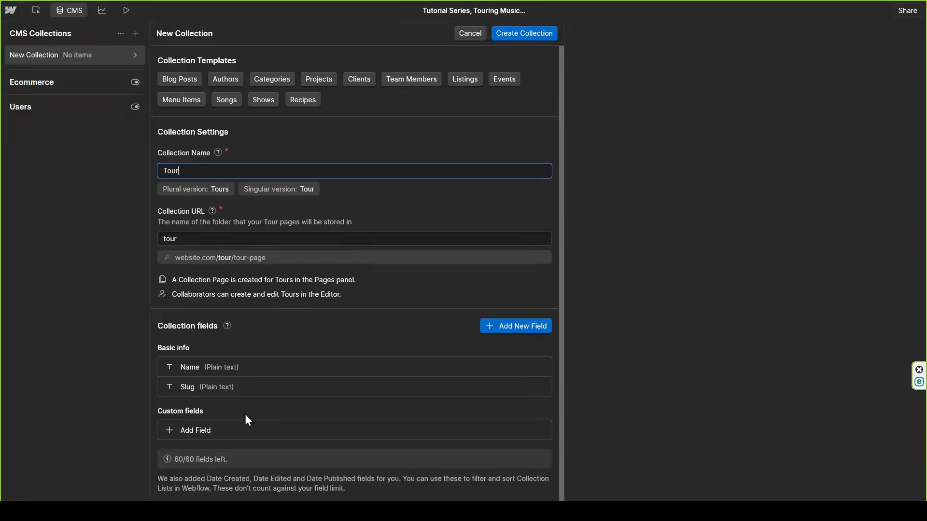
Step: Add a plain text custom field labelled "State and City" to the Tour collection and save it
{"action": "left_click", "coordinate": [211, 429]}
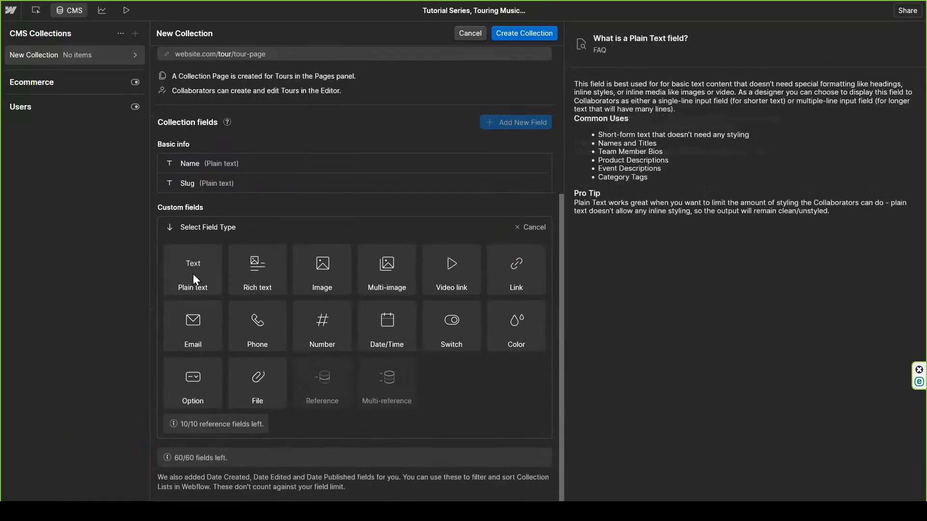
{"action": "left_click", "coordinate": [193, 276]}
{"action": "type", "text": "State "}
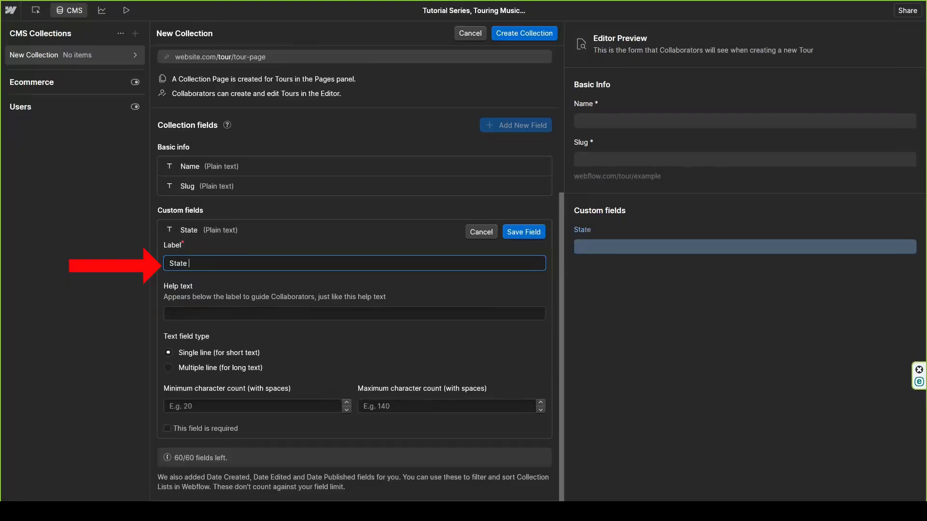
{"action": "type", "text": "and Ciry"}
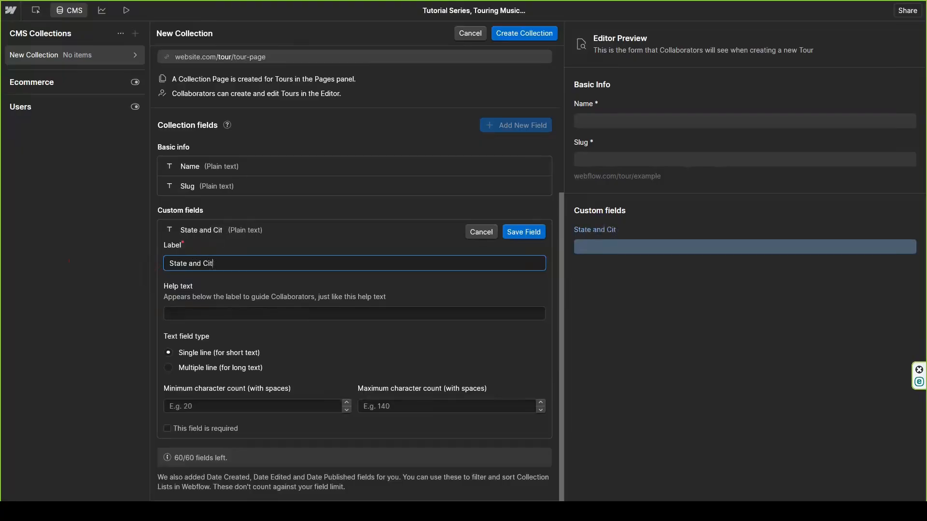
{"action": "left_click", "coordinate": [530, 232]}
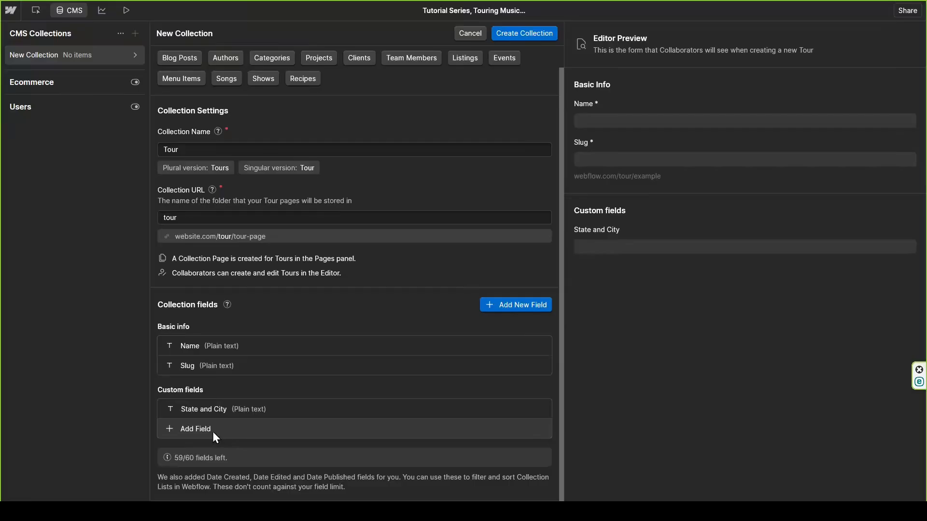
Step: Add a second plain text custom field labelled "Venue" and save it
{"action": "left_click", "coordinate": [212, 432]}
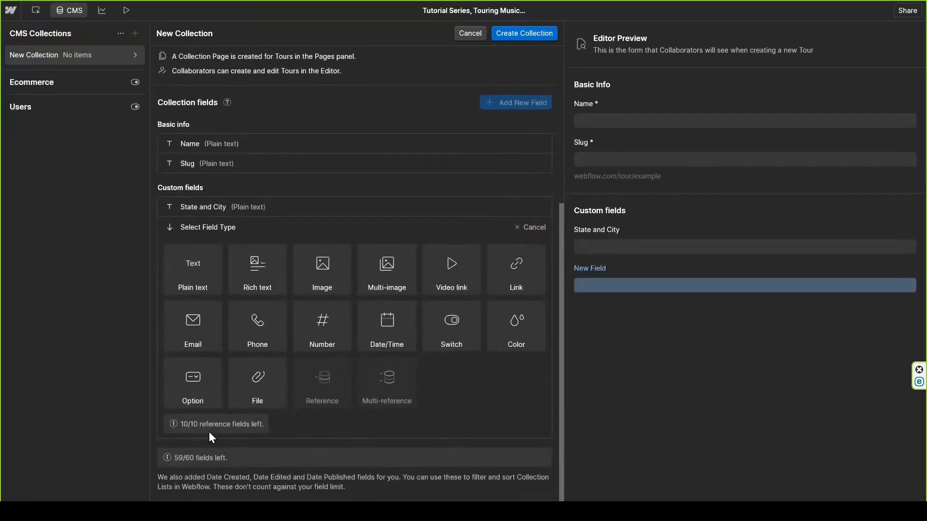
{"action": "left_click", "coordinate": [193, 274]}
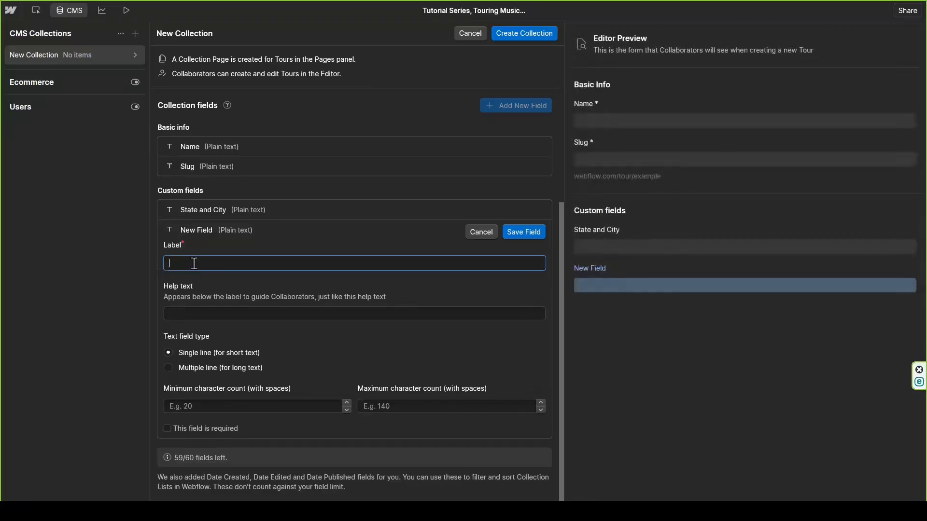
{"action": "type", "text": "Venue"}
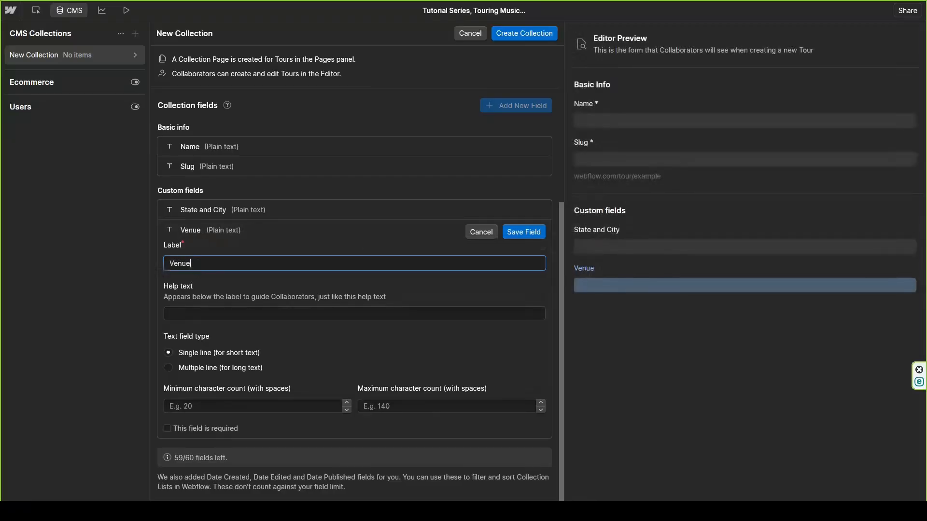
{"action": "left_click", "coordinate": [529, 232]}
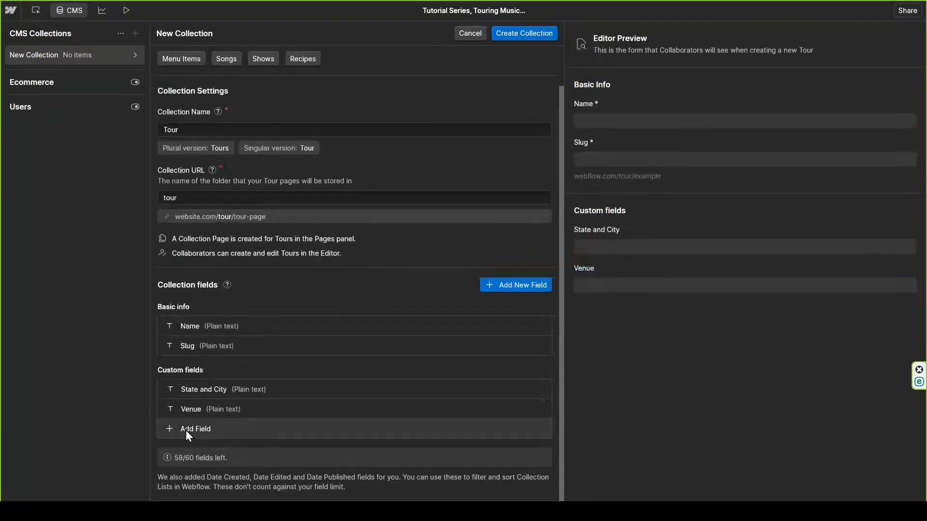
Step: Add a Date/Time custom field labelled "Date" and save it
{"action": "left_click", "coordinate": [212, 429]}
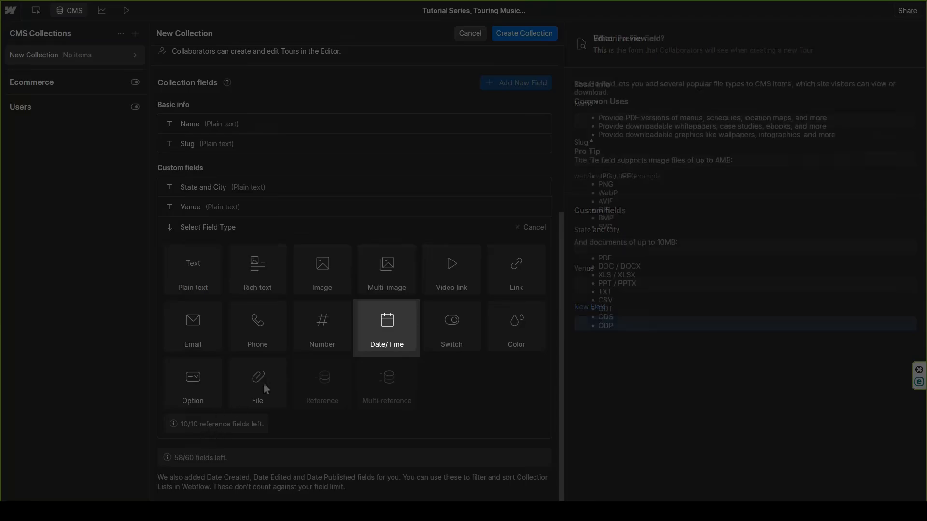
{"action": "left_click", "coordinate": [375, 326]}
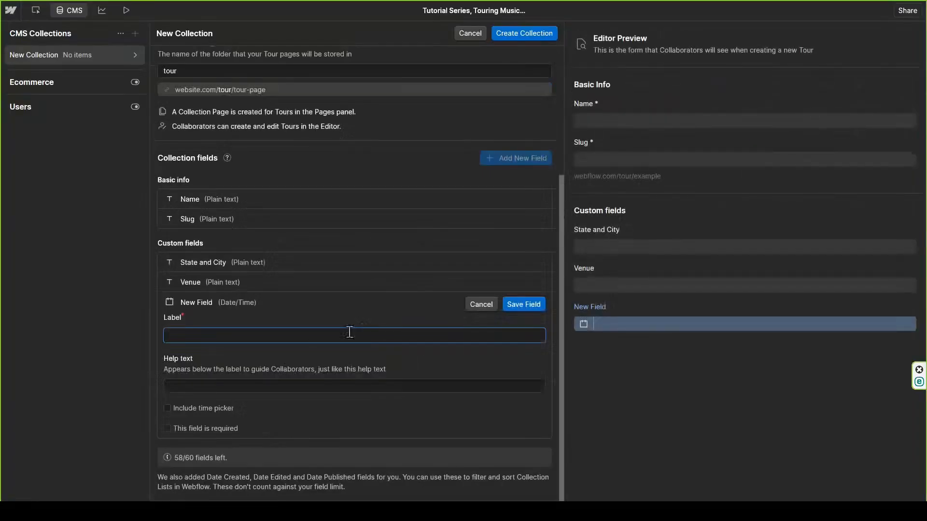
{"action": "type", "text": "Date"}
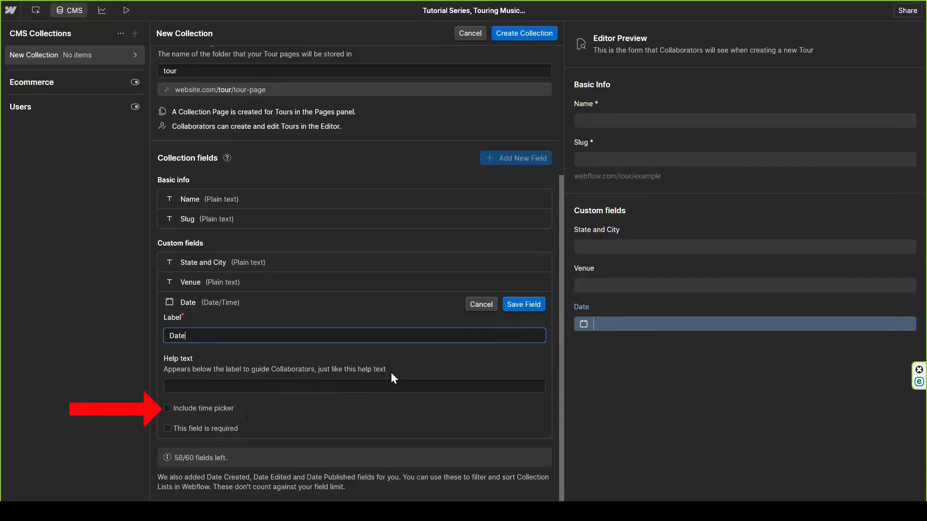
{"action": "left_click", "coordinate": [525, 312]}
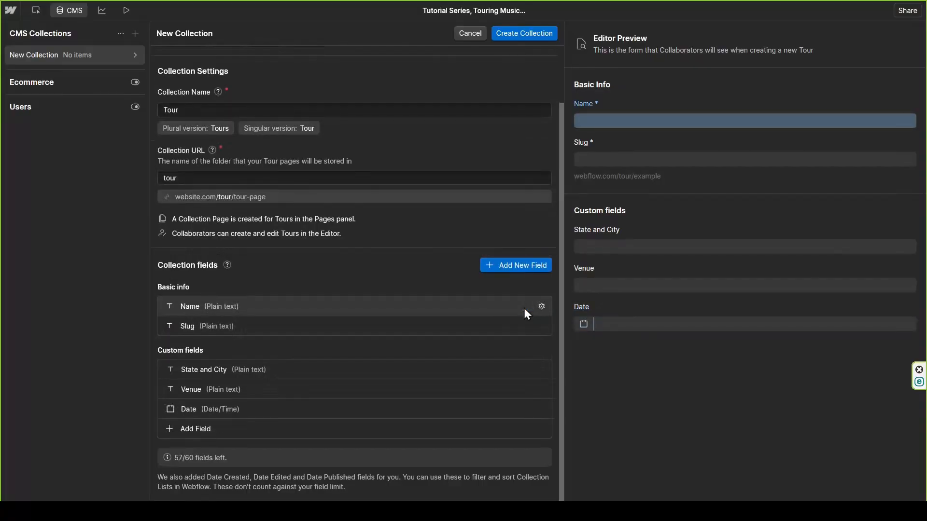
Step: Add a Link-type custom field labelled "Link", save it, and create the collection
{"action": "left_click", "coordinate": [212, 427]}
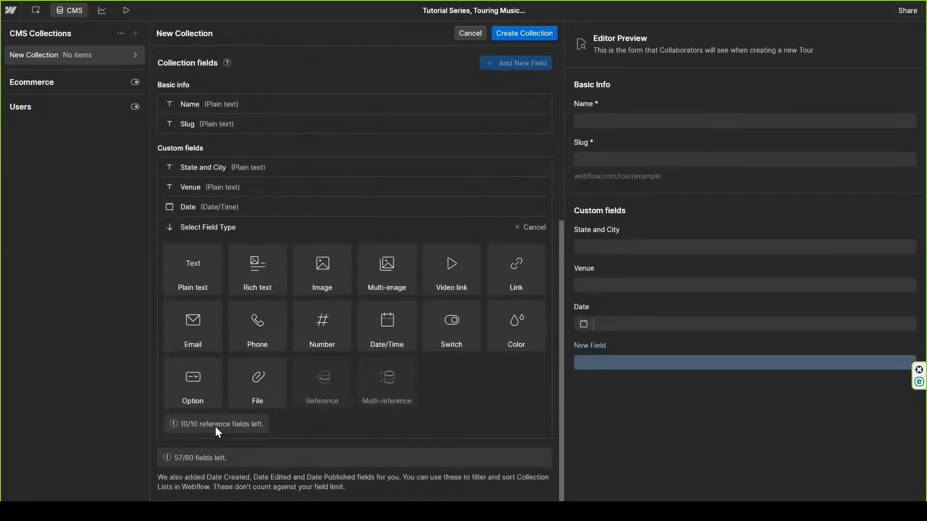
{"action": "left_click", "coordinate": [534, 287]}
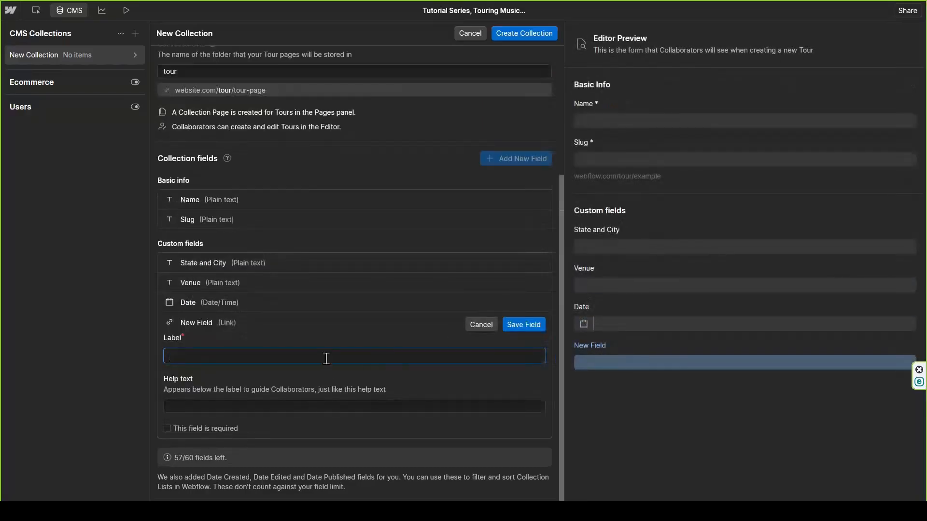
{"action": "type", "text": "Link"}
{"action": "left_click", "coordinate": [520, 326]}
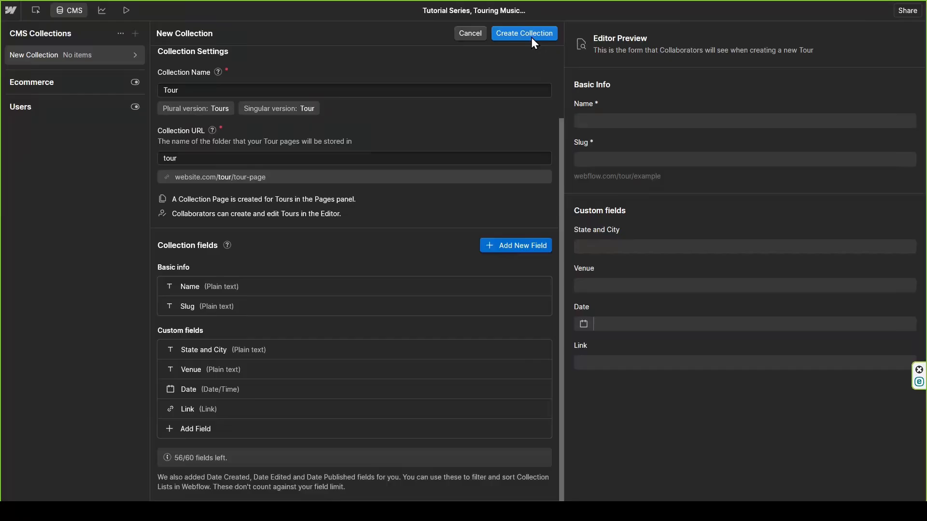
{"action": "left_click", "coordinate": [531, 37]}
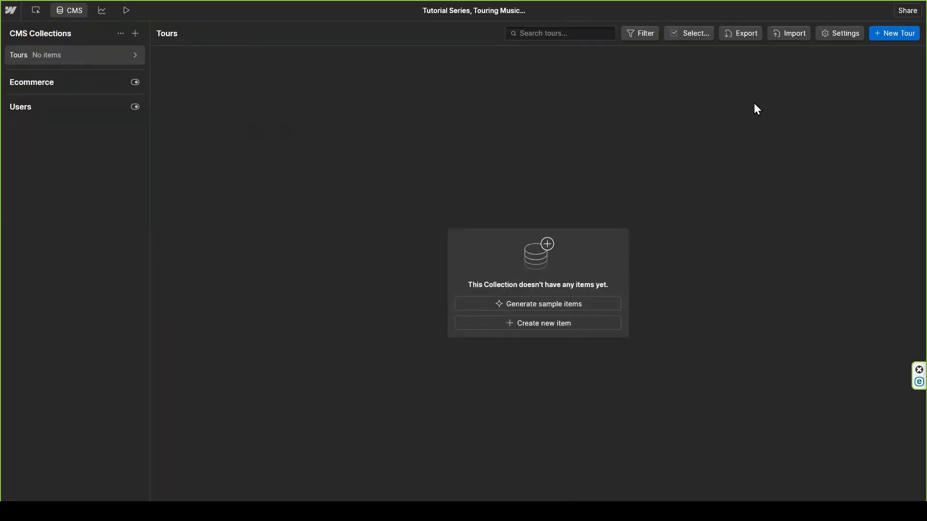
Step: Upload the tour dates CSV to the Tours collection, treating its first row as the header
{"action": "left_click", "coordinate": [788, 34]}
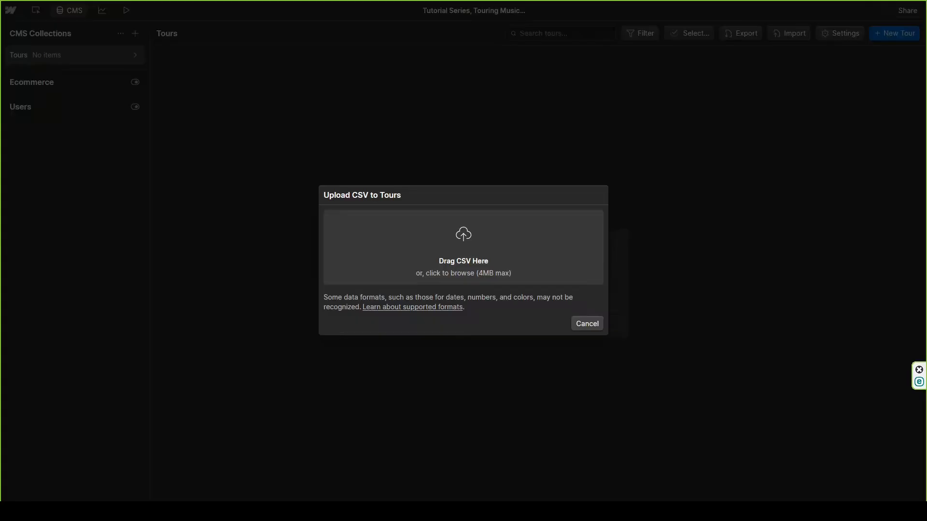
{"action": "left_click_drag", "start_coordinate": [926, 252], "coordinate": [541, 265]}
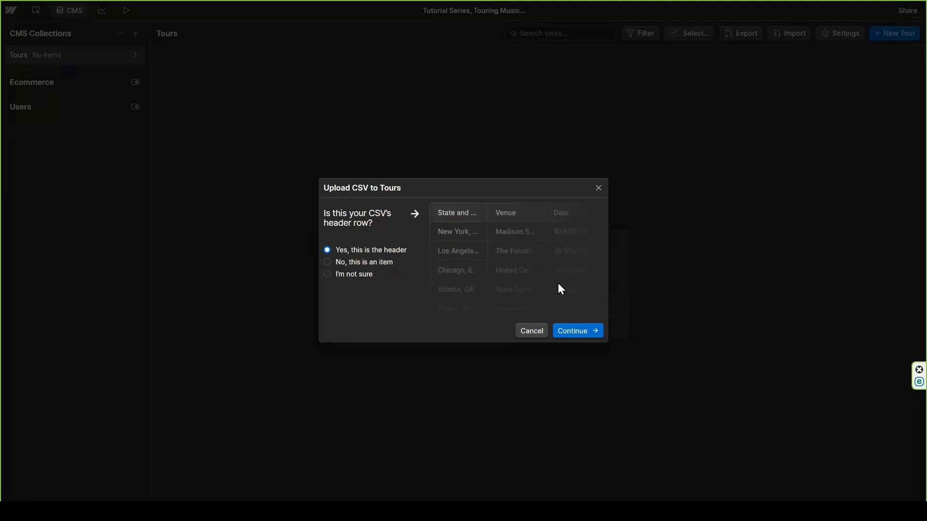
{"action": "left_click", "coordinate": [584, 332]}
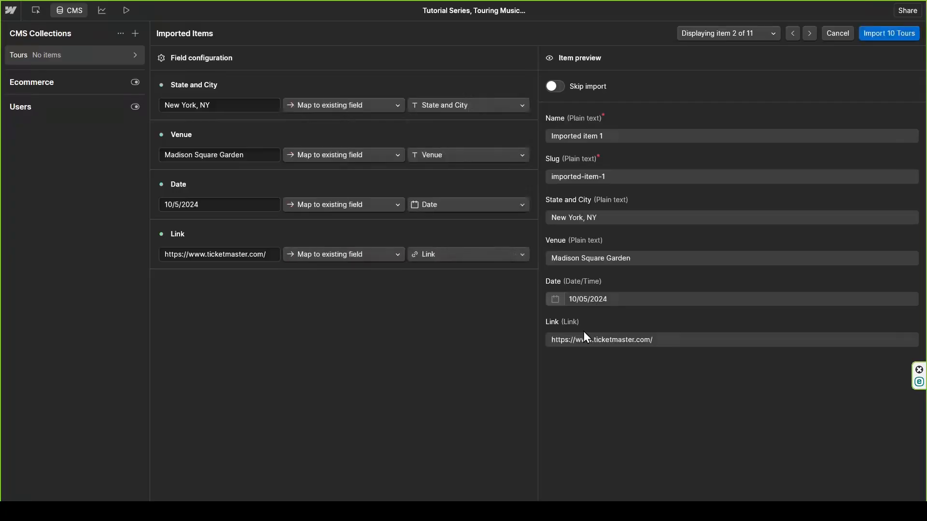
Step: Import the 10 tours with each column mapped to its existing field, without creating a backup
{"action": "left_click", "coordinate": [890, 34]}
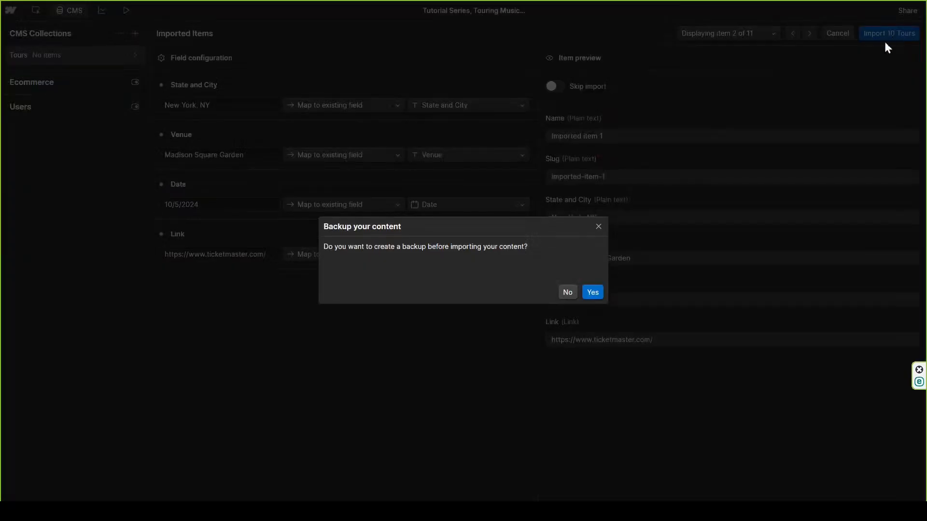
{"action": "left_click", "coordinate": [565, 296]}
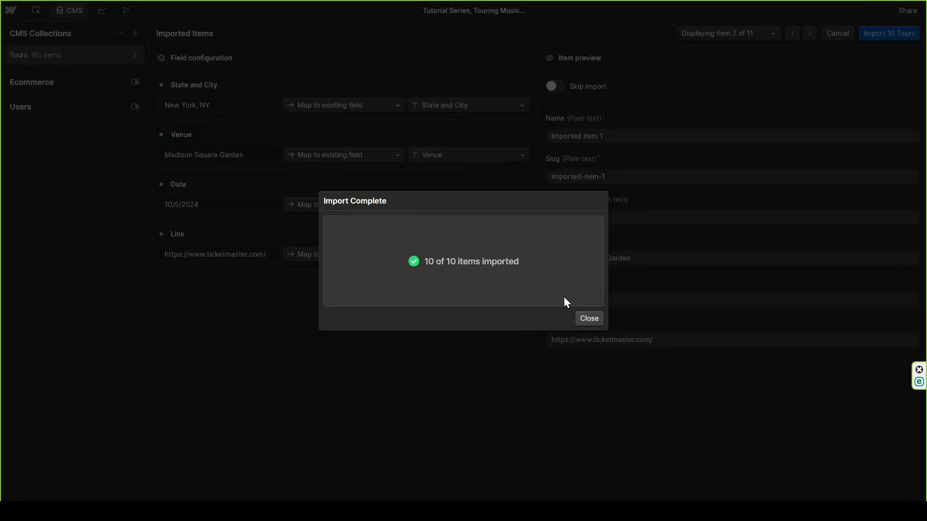
{"action": "left_click", "coordinate": [585, 320]}
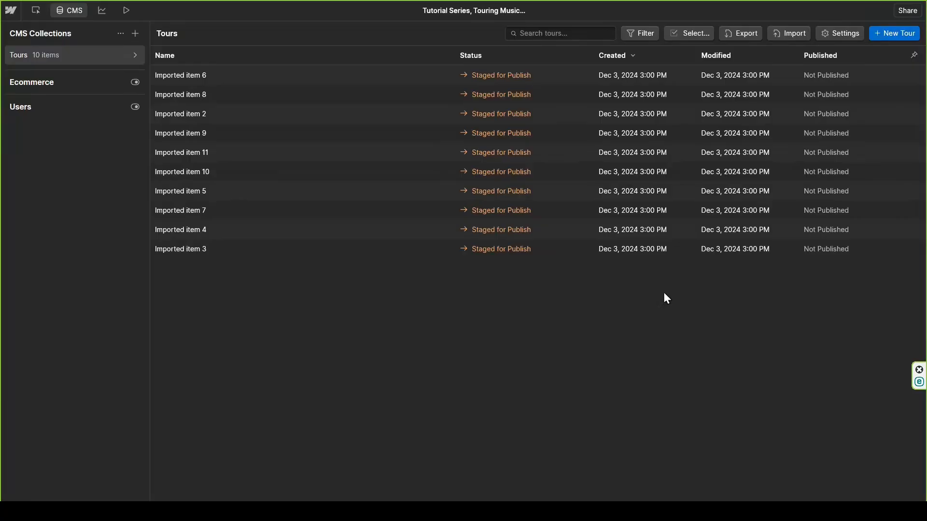
Step: Start a new tour item named "NY" with State and City "Ny, NY" and the venue "Underground"
{"action": "left_click", "coordinate": [880, 34]}
{"action": "left_click", "coordinate": [463, 102]}
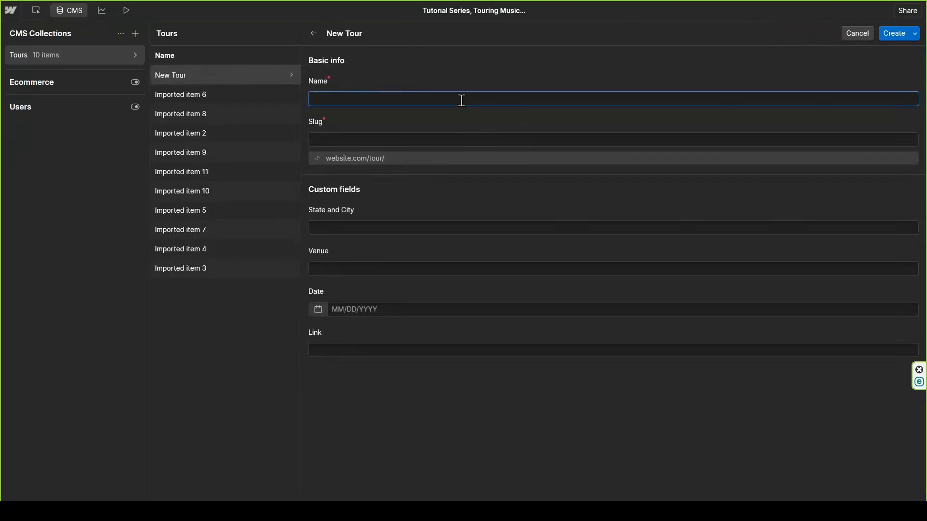
{"action": "type", "text": "NY"}
{"action": "left_click", "coordinate": [357, 226]}
{"action": "type", "text": "N"}
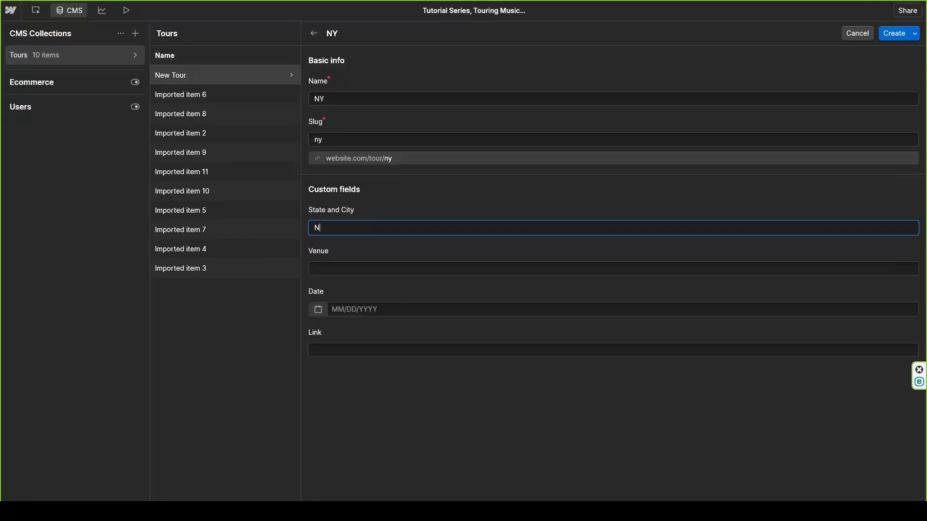
{"action": "type", "text": "y, NY"}
{"action": "left_click", "coordinate": [343, 266]}
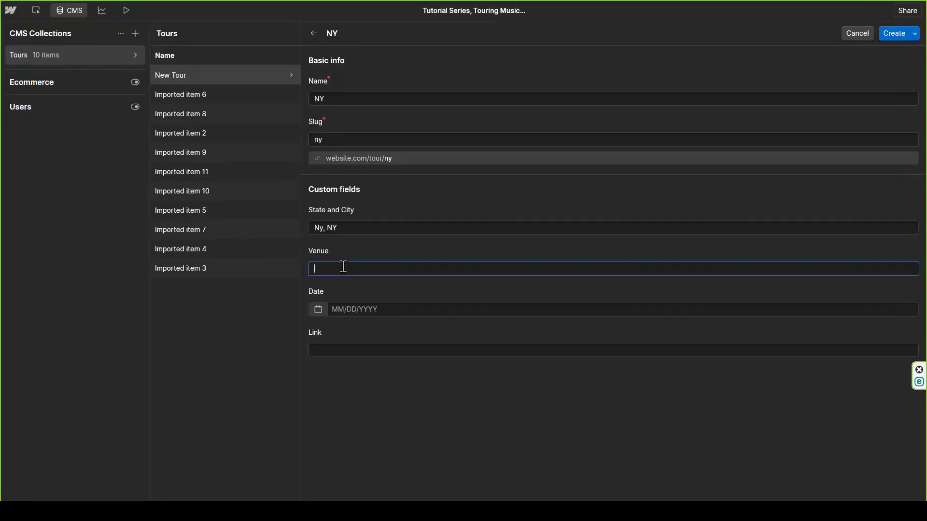
{"action": "type", "text": "Underground"}
Step: Set the new tour's date to 02/02/2025 and create the item
{"action": "left_click", "coordinate": [341, 309]}
{"action": "type", "text": "02"}
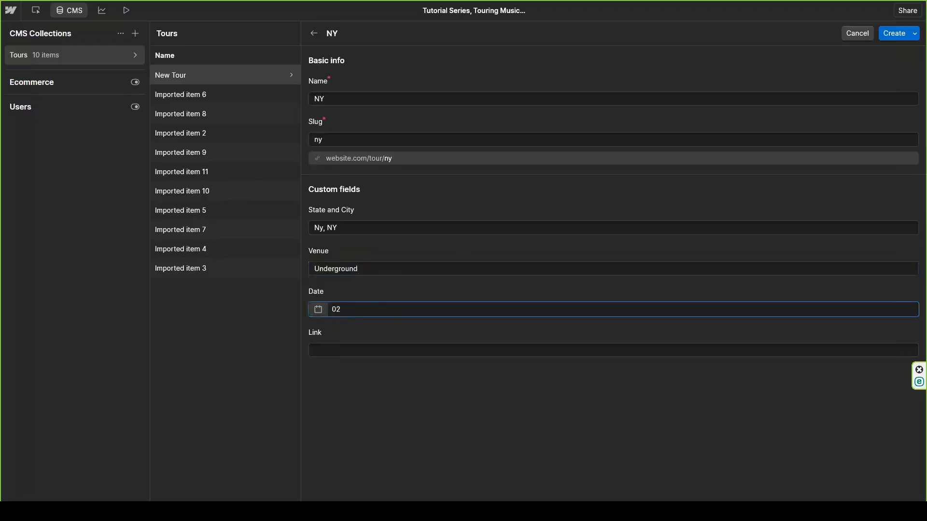
{"action": "type", "text": "02"}
{"action": "key", "text": "BackSpace"}
{"action": "key", "text": "BackSpace"}
{"action": "type", "text": "/02/2025"}
{"action": "left_click", "coordinate": [894, 33]}
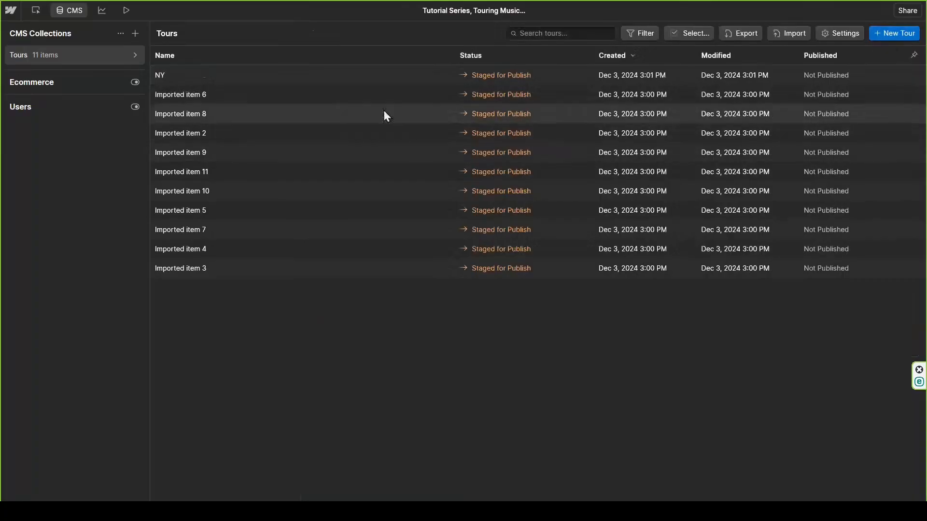
Step: Delete the "NY" item from the Tours collection
{"action": "left_click", "coordinate": [317, 76]}
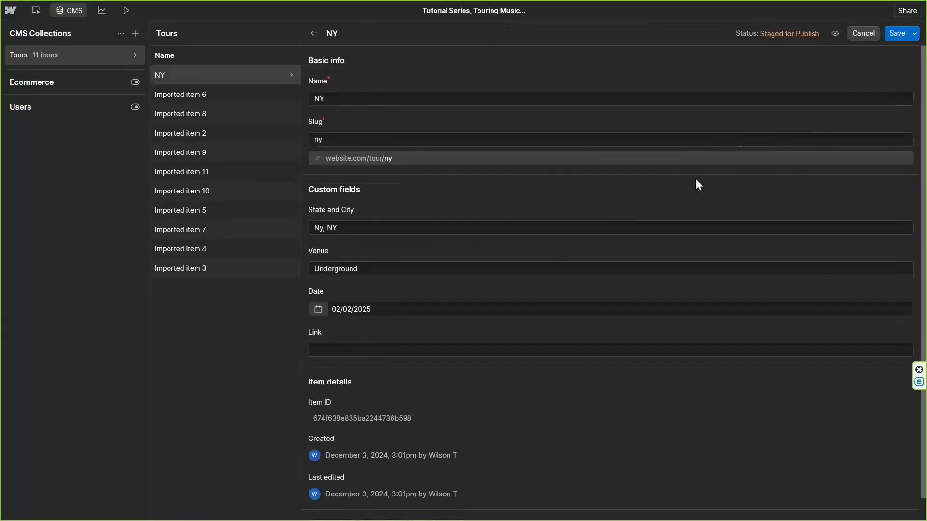
{"action": "scroll", "coordinate": [652, 395], "scroll_direction": "down", "scroll_amount": 1}
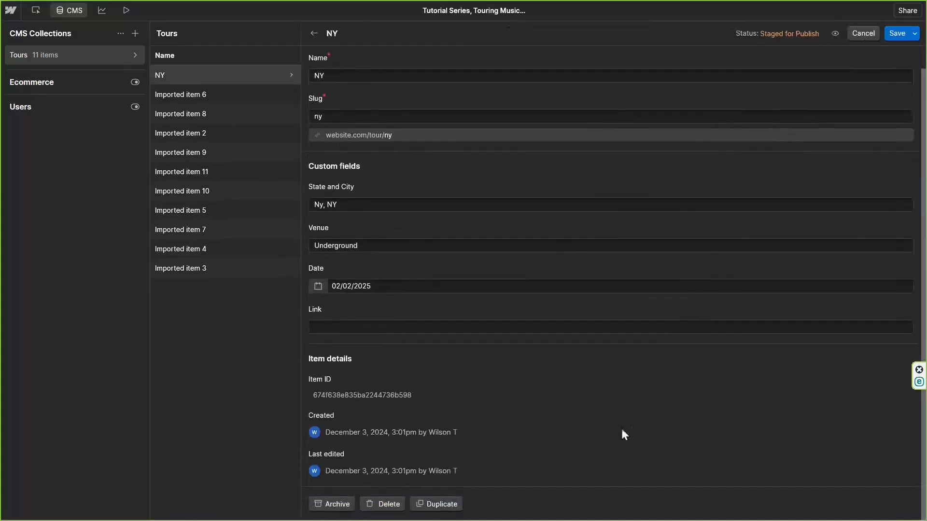
{"action": "left_click", "coordinate": [378, 505]}
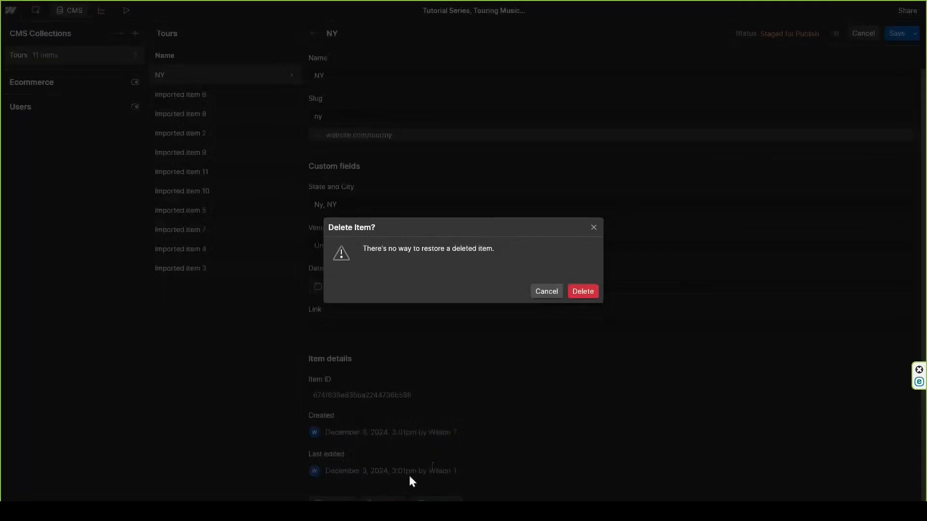
{"action": "left_click", "coordinate": [582, 292]}
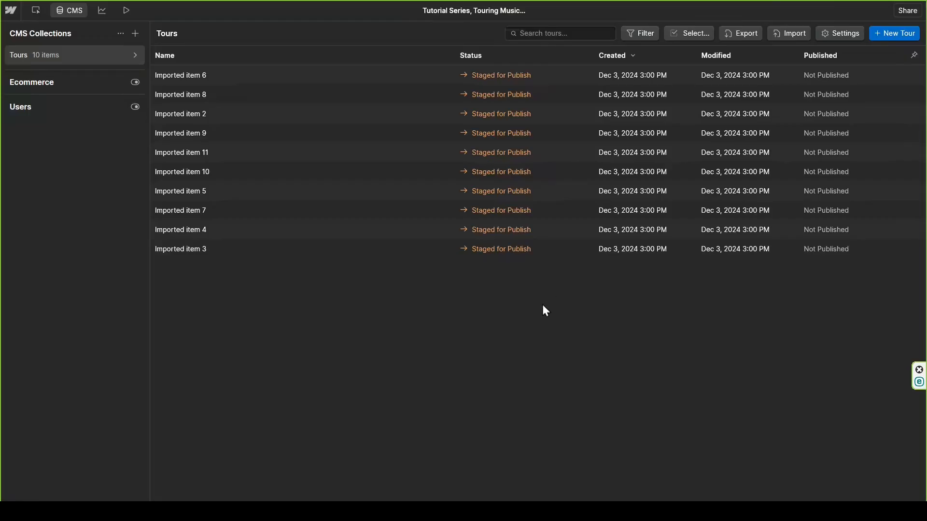
Step: Return to designing the Home page, add a Div Block to the Body, and give it a new class "tour"
{"action": "left_click", "coordinate": [65, 12]}
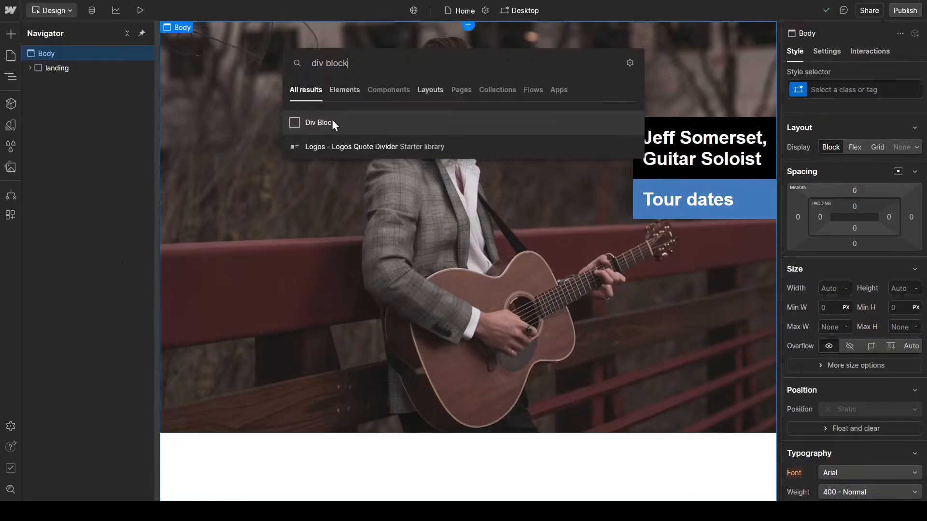
{"action": "left_click", "coordinate": [323, 122]}
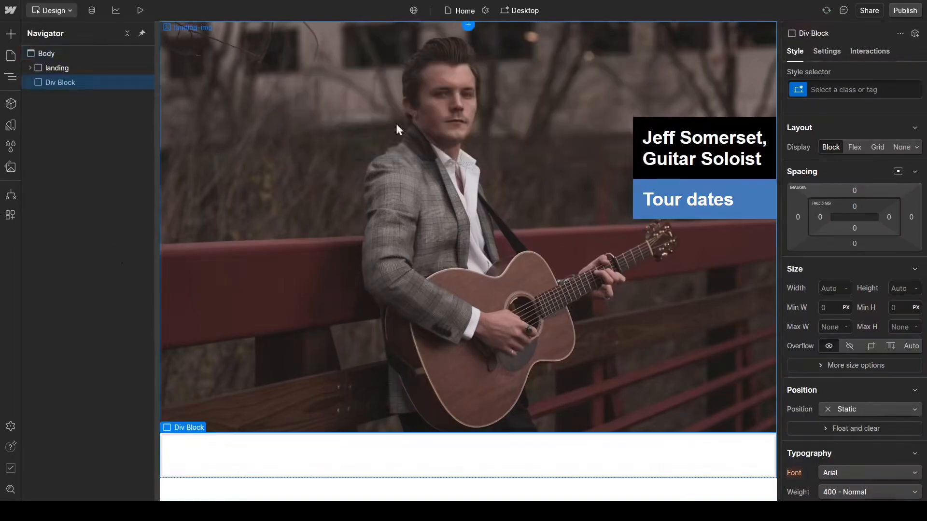
{"action": "left_click", "coordinate": [845, 90]}
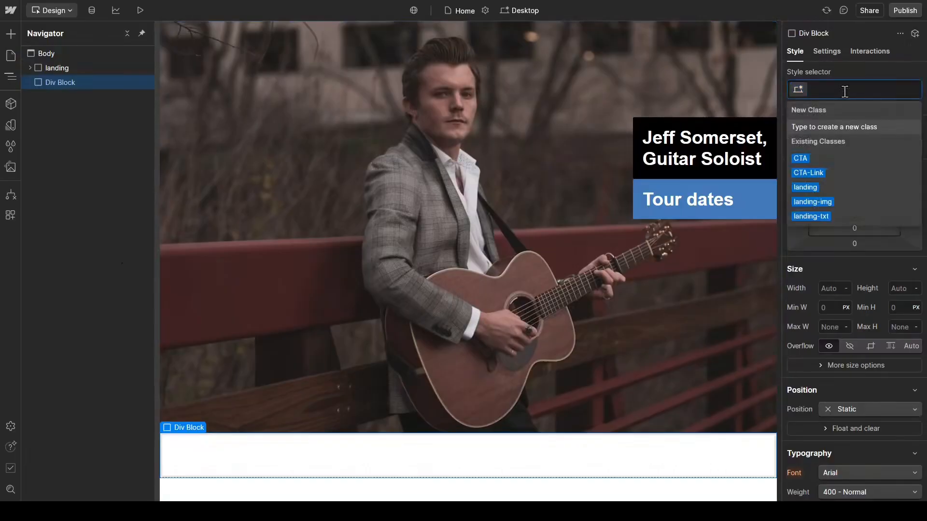
{"action": "type", "text": "tour"}
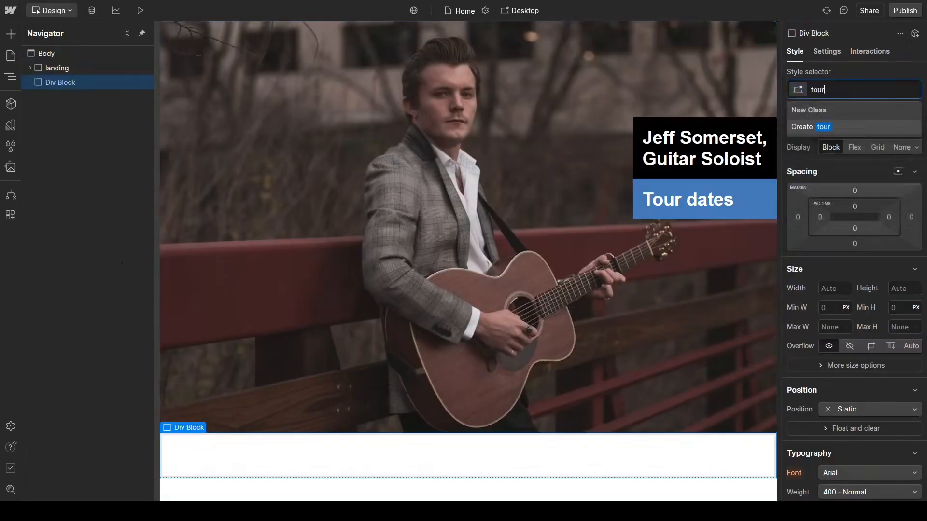
{"action": "key", "text": "ctrl+BackSpace"}
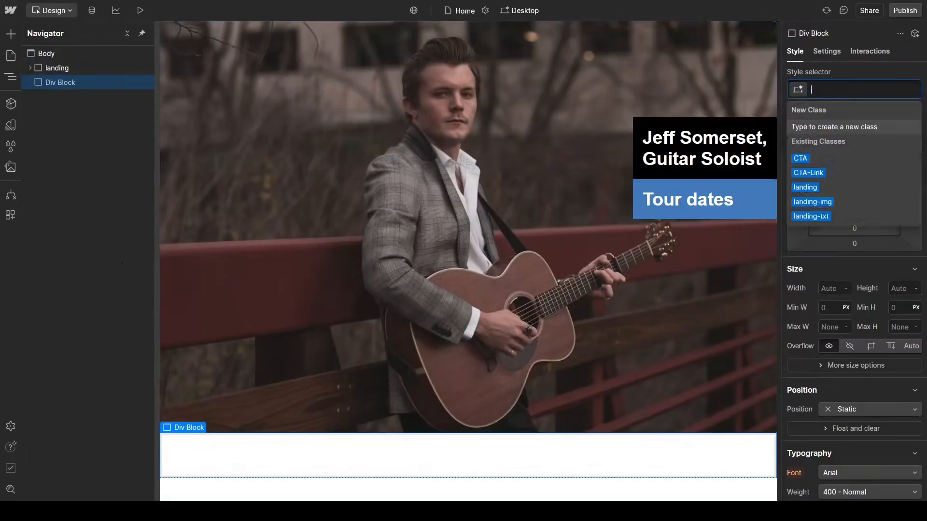
{"action": "type", "text": "tour"}
{"action": "key", "text": "Return"}
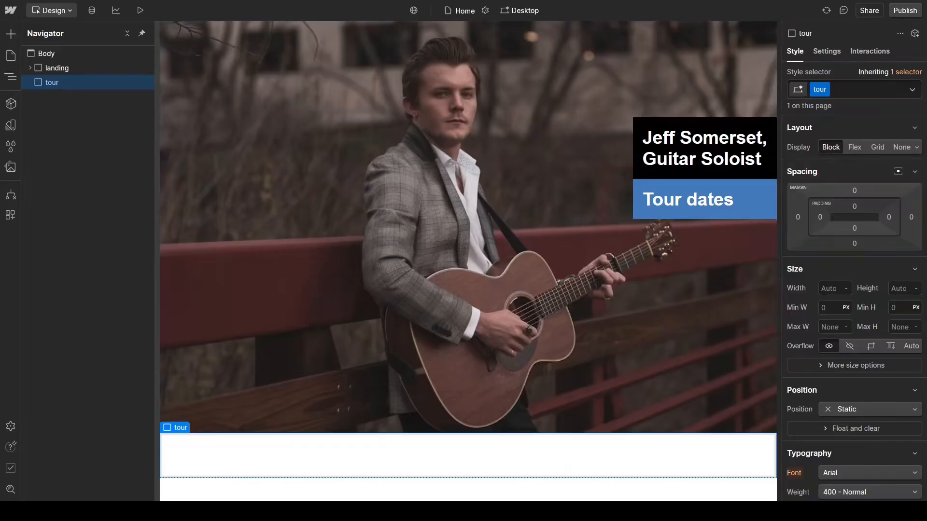
Step: Insert an H1 Heading inside the tour div and give it a new class "tour-header"
{"action": "key", "text": "ctrl+e"}
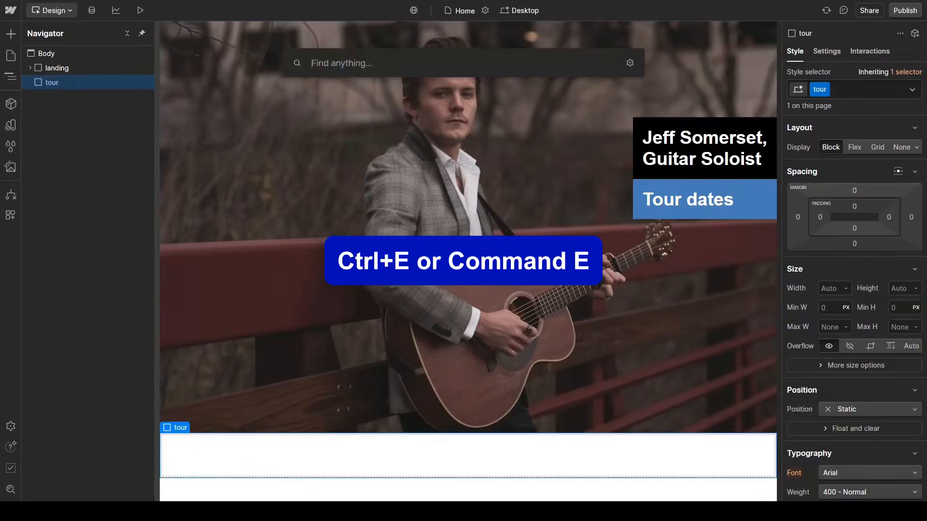
{"action": "type", "text": "heading"}
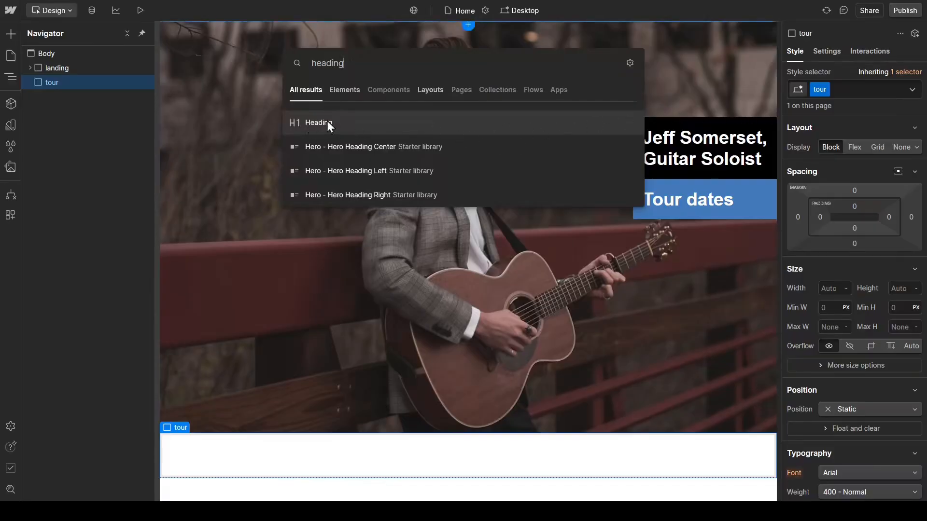
{"action": "left_click", "coordinate": [353, 123]}
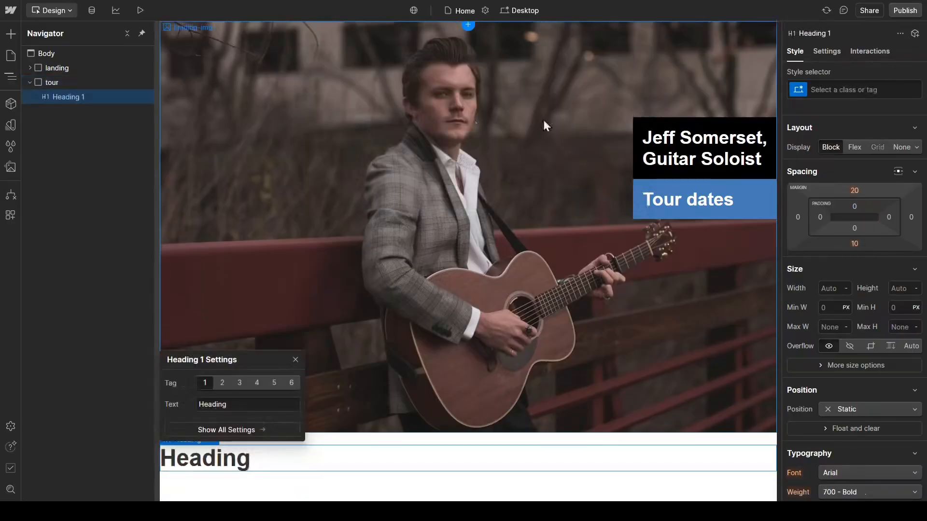
{"action": "left_click", "coordinate": [830, 88]}
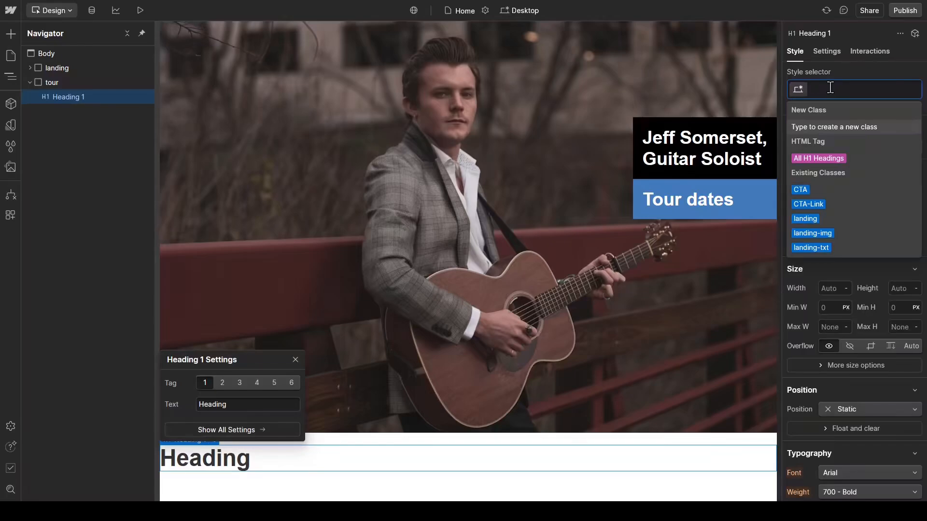
{"action": "type", "text": "tour"}
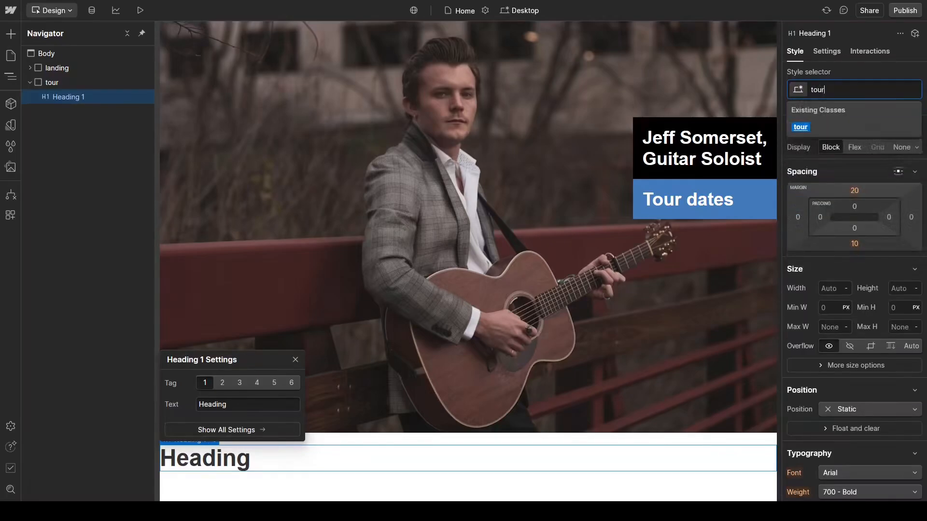
{"action": "type", "text": "-header"}
{"action": "key", "text": "Return"}
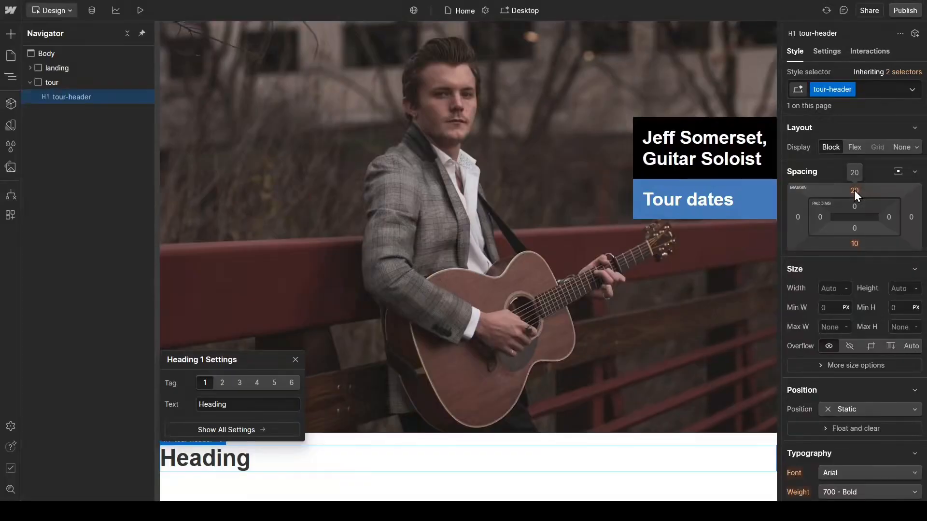
Step: Set the tour-header heading's top and bottom margins to 0 px
{"action": "left_click", "coordinate": [853, 191]}
{"action": "type", "text": "0"}
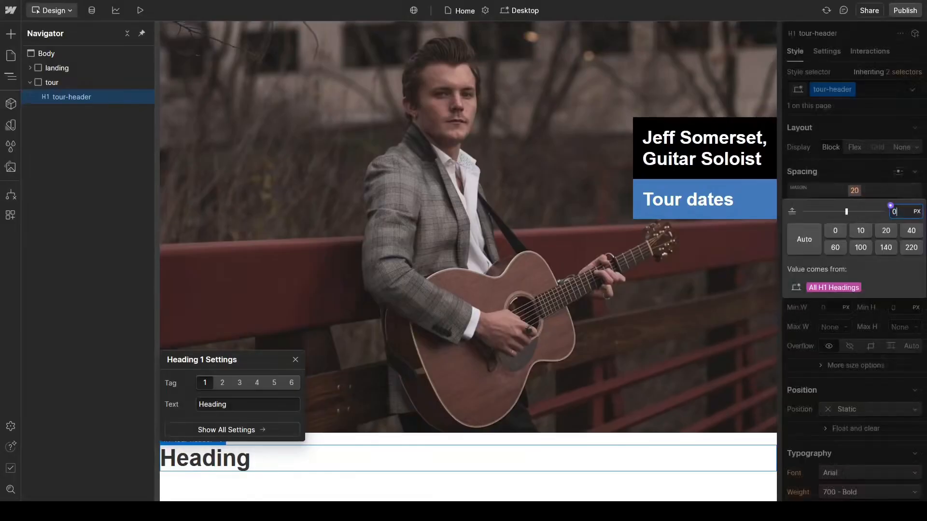
{"action": "key", "text": "Return"}
{"action": "left_click", "coordinate": [855, 244]}
{"action": "type", "text": "0"}
{"action": "key", "text": "Return"}
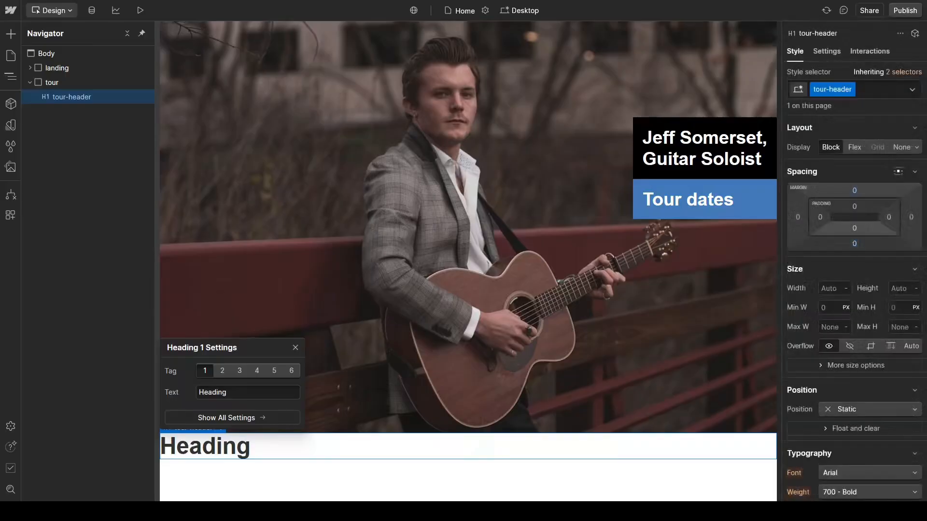
Step: Set the tour-header heading's top and bottom padding to 10 px and center its text
{"action": "left_click", "coordinate": [854, 207]}
{"action": "type", "text": "10"}
{"action": "key", "text": "Return"}
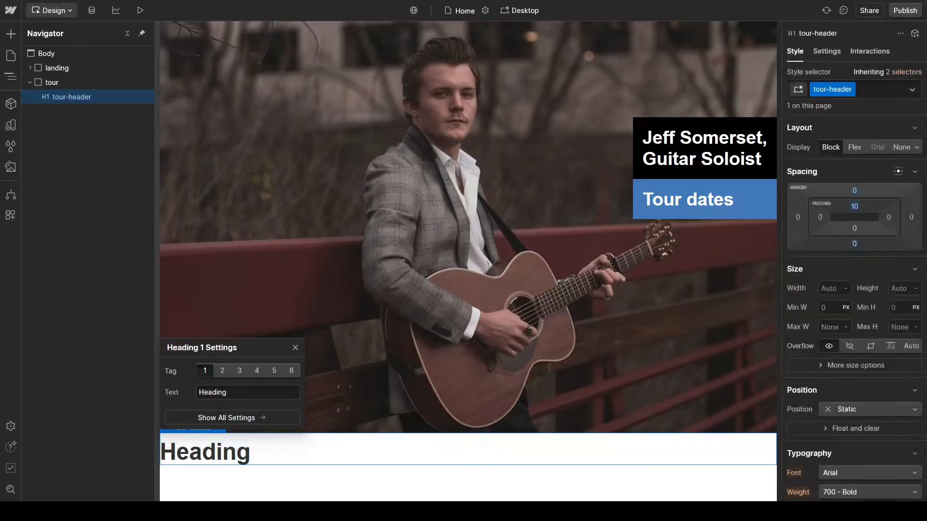
{"action": "left_click", "coordinate": [854, 227]}
{"action": "type", "text": "10"}
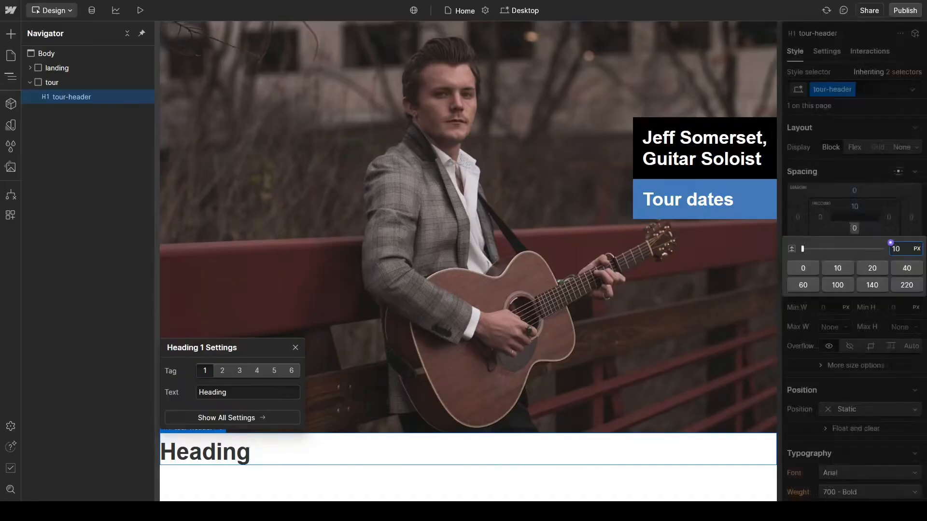
{"action": "key", "text": "Return"}
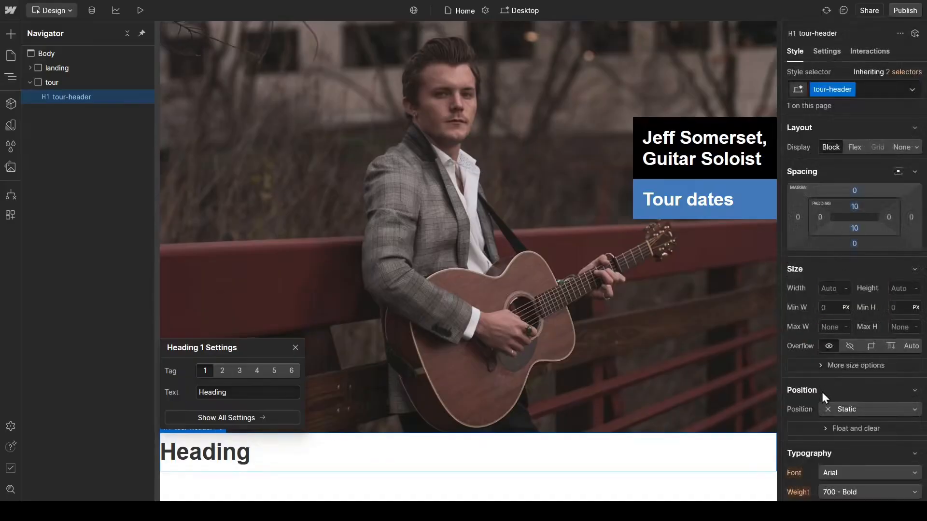
{"action": "scroll", "coordinate": [808, 421], "scroll_direction": "down", "scroll_amount": 3}
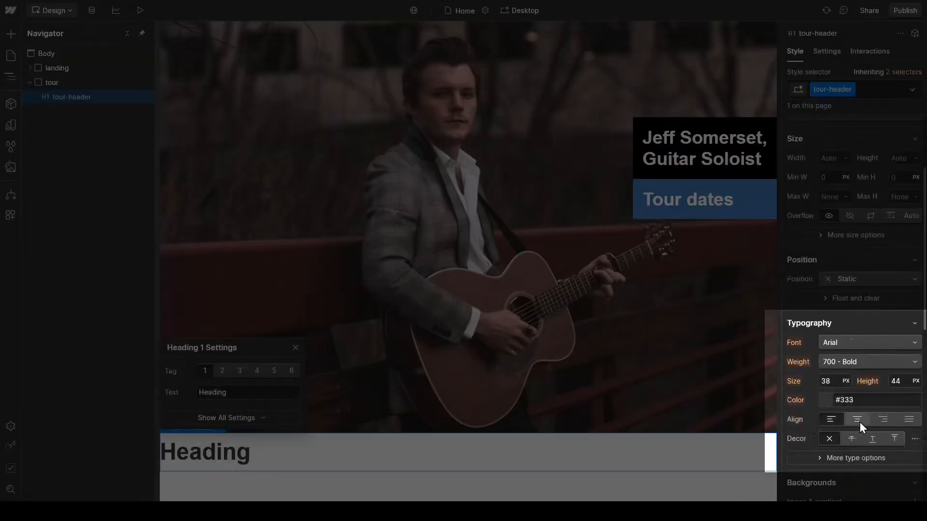
{"action": "left_click", "coordinate": [859, 422]}
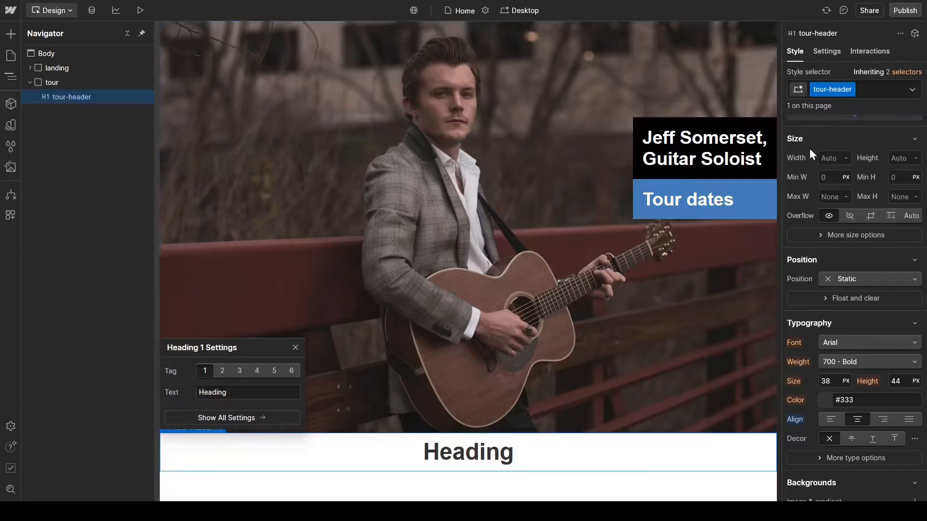
Step: Give the tour-header heading the Blue 2 variable as background color and Blue 3 as text color
{"action": "scroll", "coordinate": [815, 432], "scroll_direction": "down", "scroll_amount": 2}
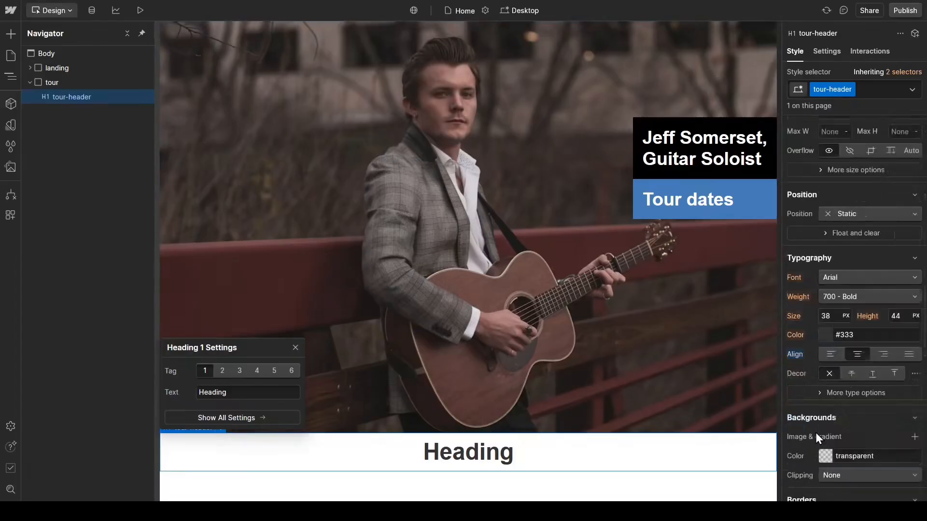
{"action": "scroll", "coordinate": [815, 432], "scroll_direction": "down", "scroll_amount": 2}
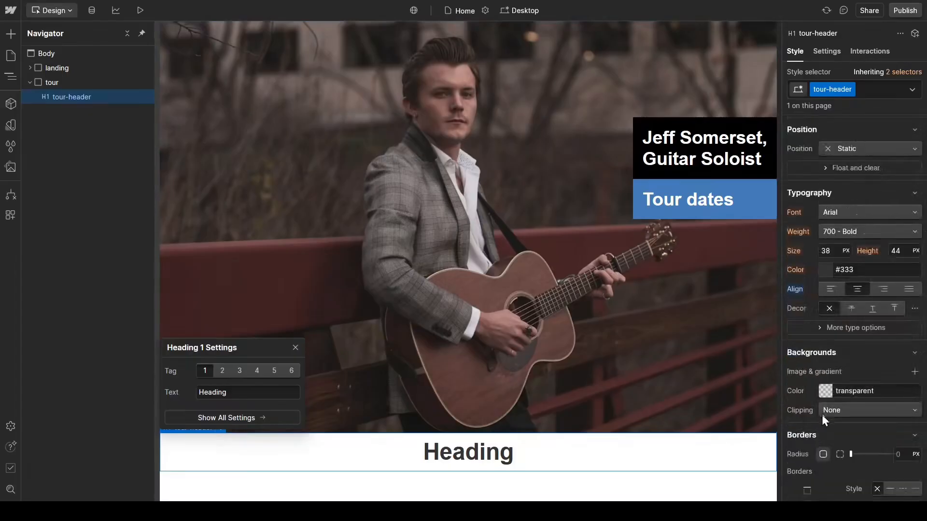
{"action": "left_click", "coordinate": [825, 391]}
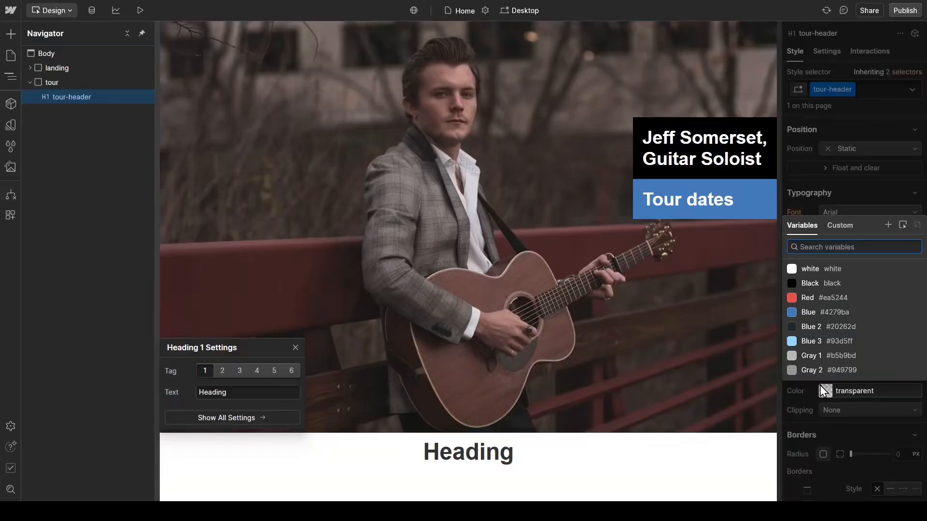
{"action": "left_click", "coordinate": [808, 326]}
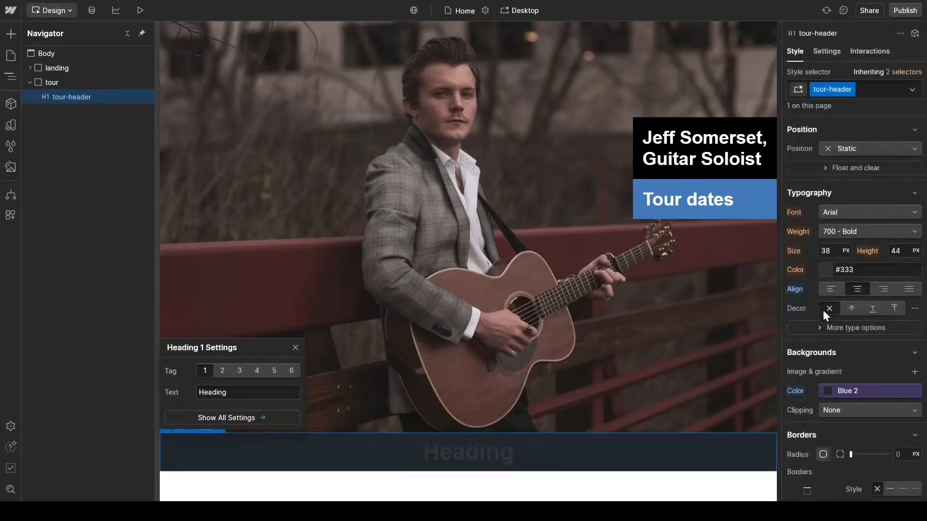
{"action": "left_click", "coordinate": [819, 264]}
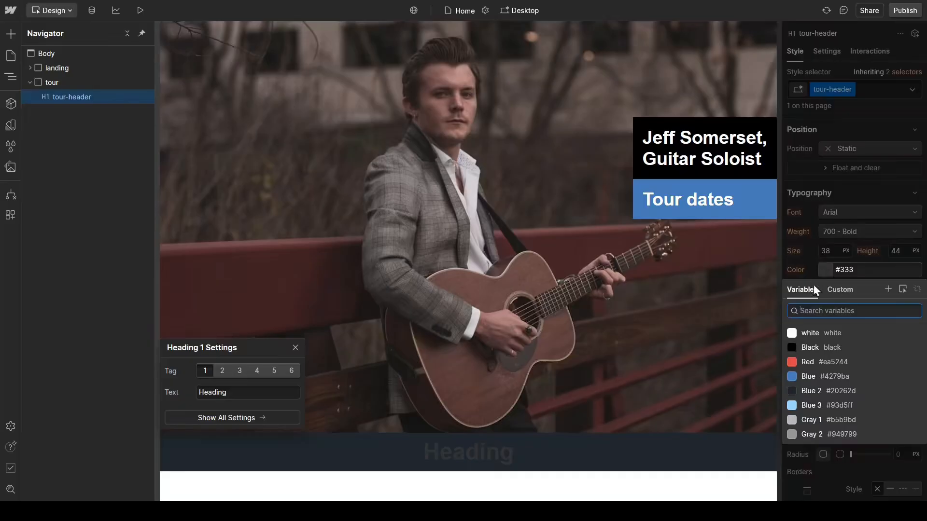
{"action": "left_click", "coordinate": [833, 406]}
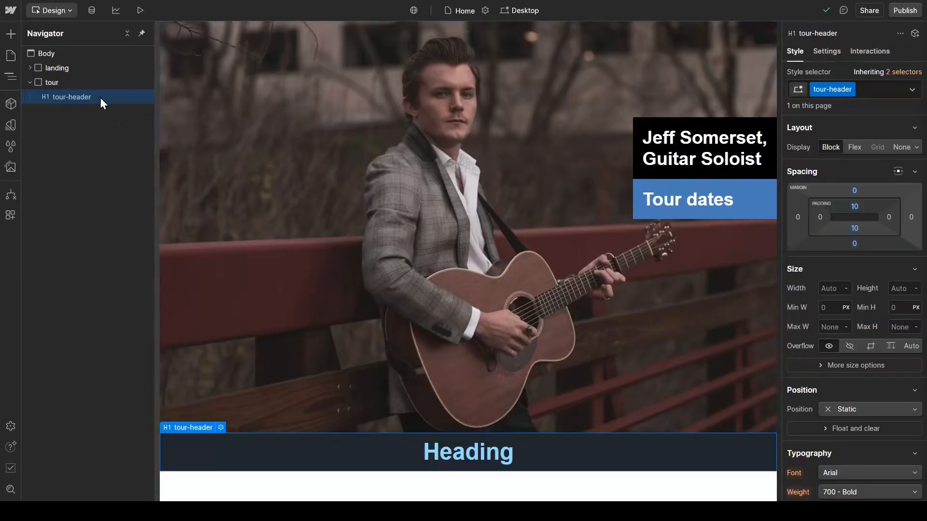
Step: Insert a Collection List below the tour-header heading and give it a new class "tour-collection"
{"action": "key", "text": "ctrl+e"}
{"action": "type", "text": "collec"}
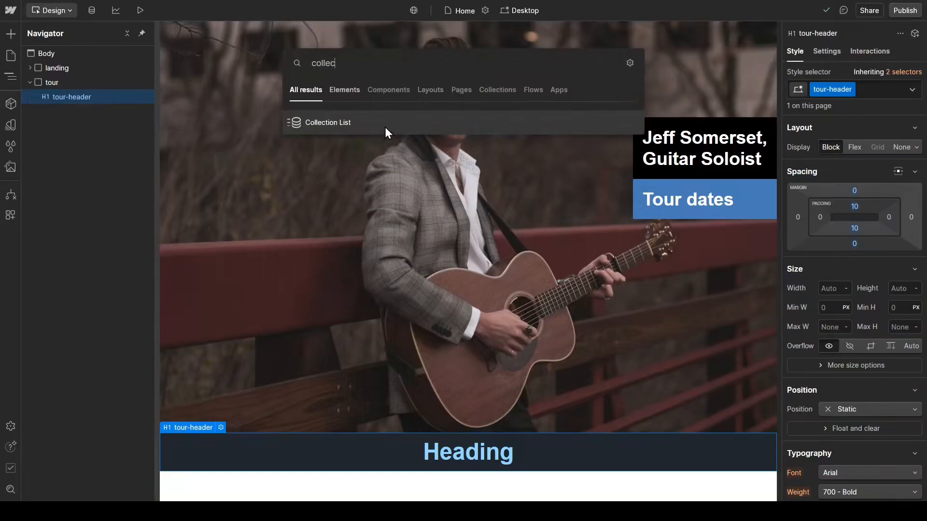
{"action": "left_click", "coordinate": [385, 126]}
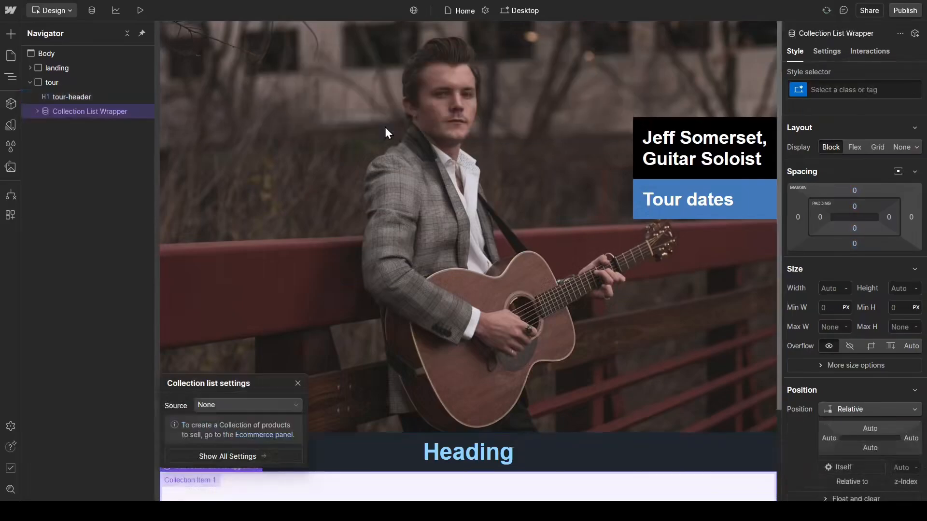
{"action": "left_click", "coordinate": [860, 91]}
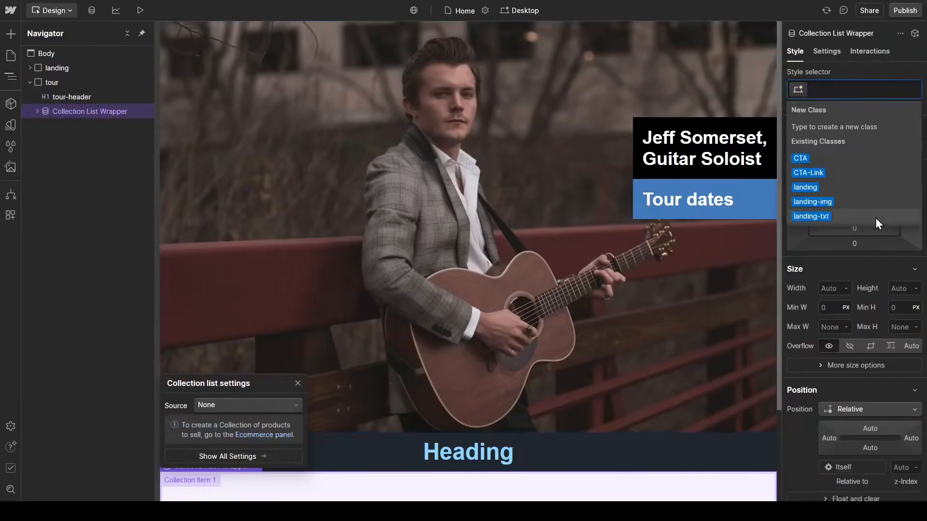
{"action": "type", "text": "tour"}
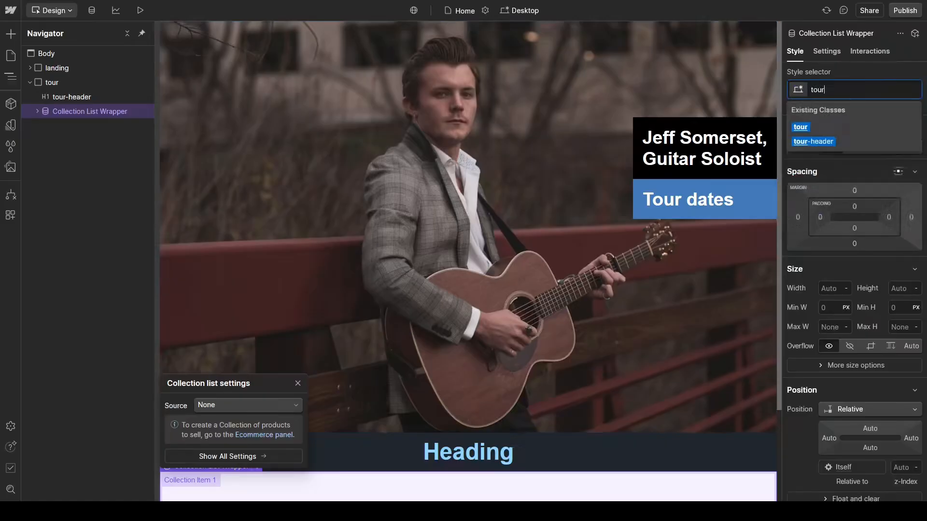
{"action": "type", "text": "-colle"}
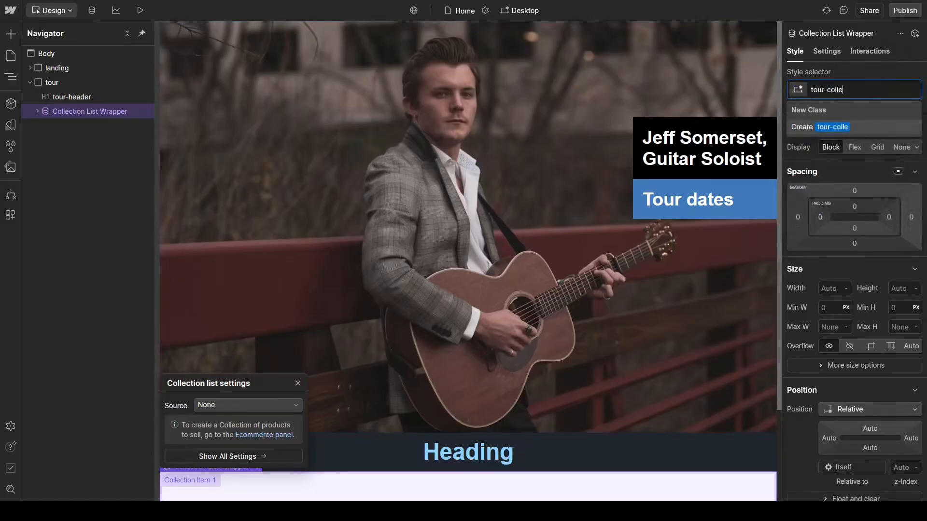
{"action": "type", "text": "ction"}
{"action": "key", "text": "Return"}
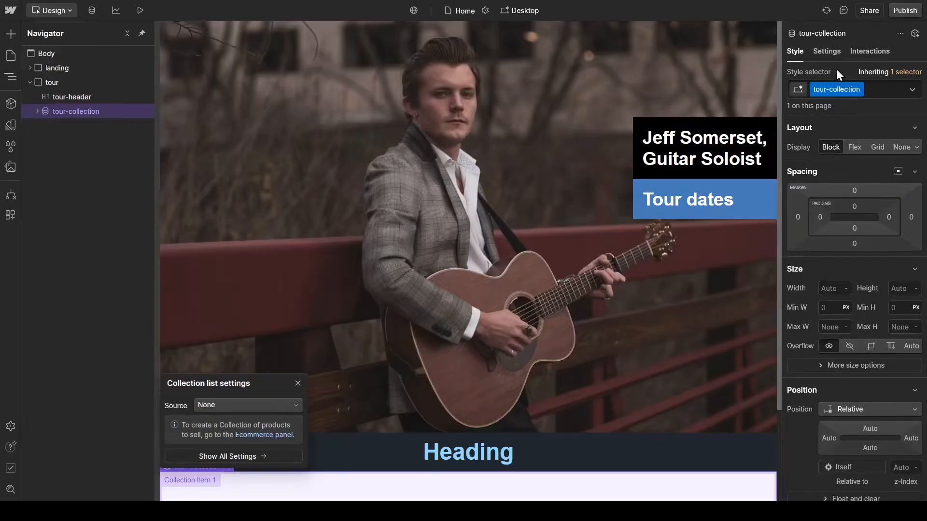
Step: Set the tour-collection list's source to the Tours CMS collection
{"action": "left_click", "coordinate": [828, 54]}
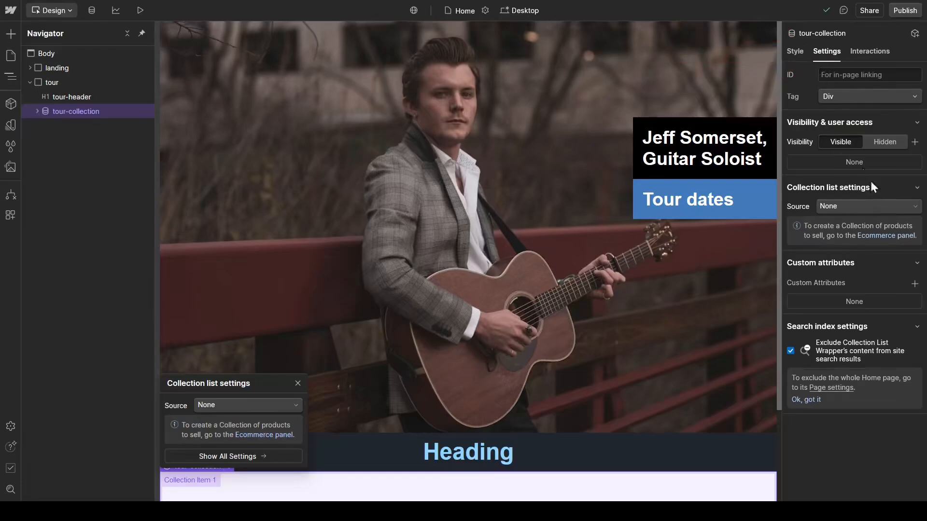
{"action": "left_click", "coordinate": [893, 205]}
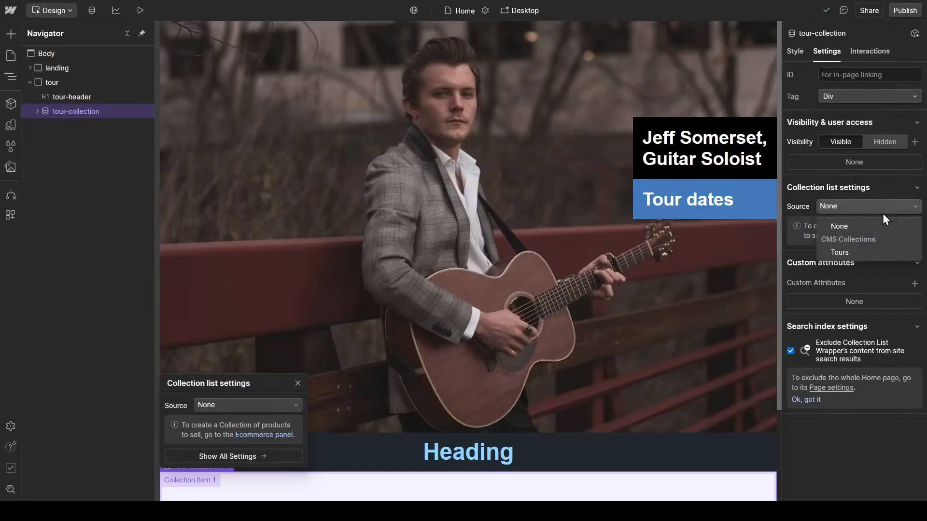
{"action": "left_click", "coordinate": [852, 250]}
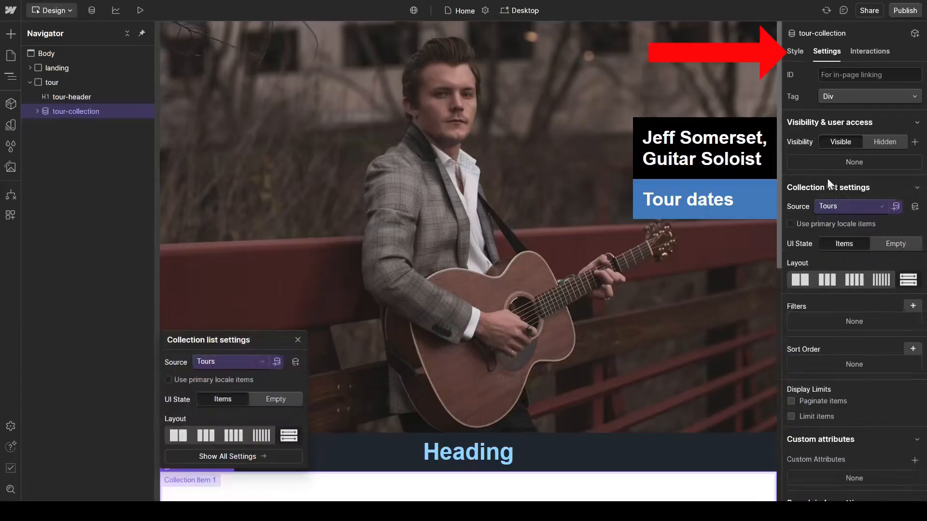
{"action": "left_click", "coordinate": [794, 55]}
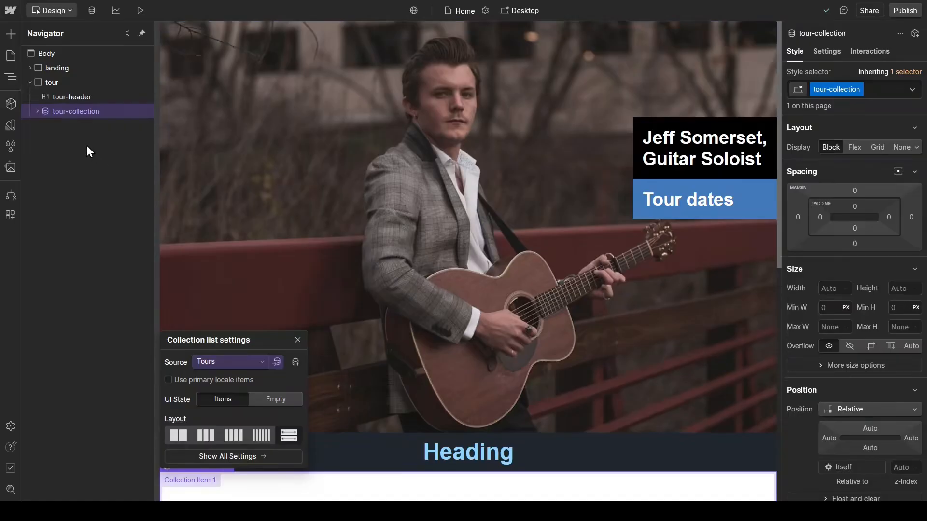
Step: Insert a Link Block inside the Collection Item of the tour-collection list
{"action": "left_click", "coordinate": [37, 111]}
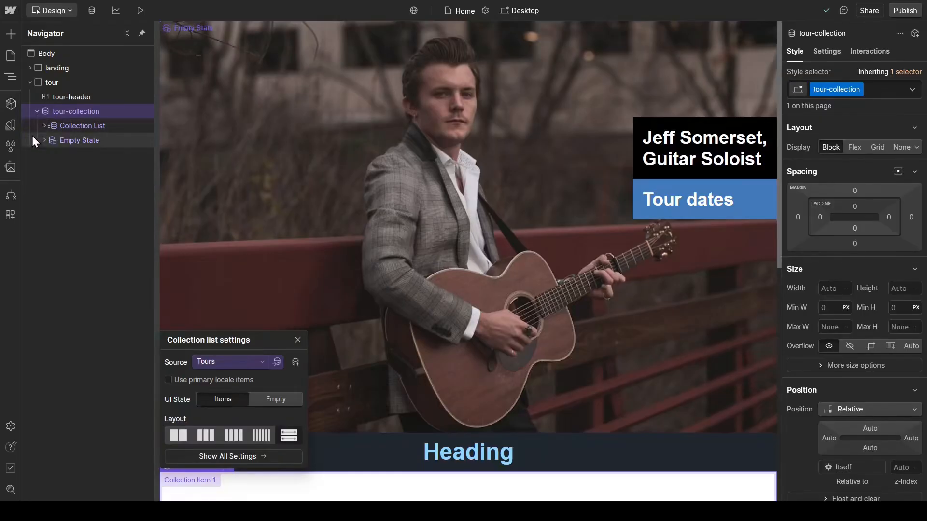
{"action": "left_click", "coordinate": [44, 125]}
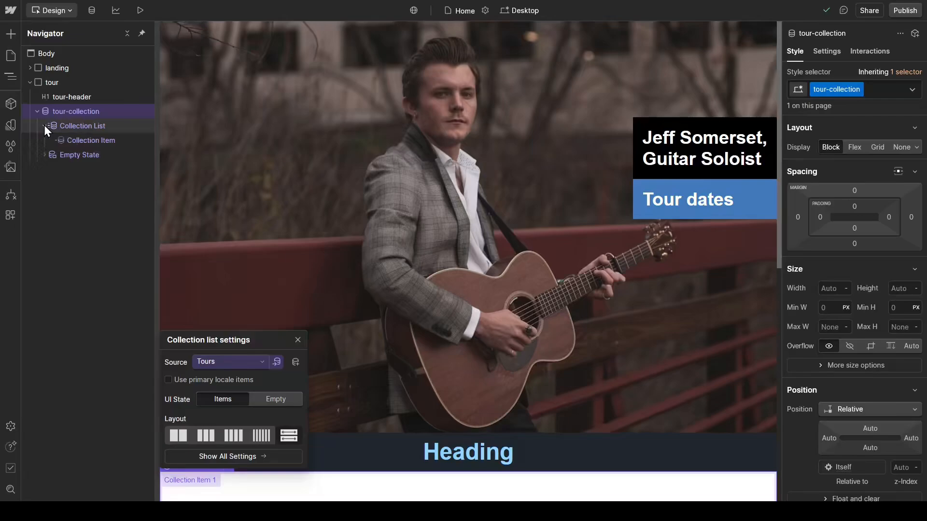
{"action": "left_click", "coordinate": [110, 141]}
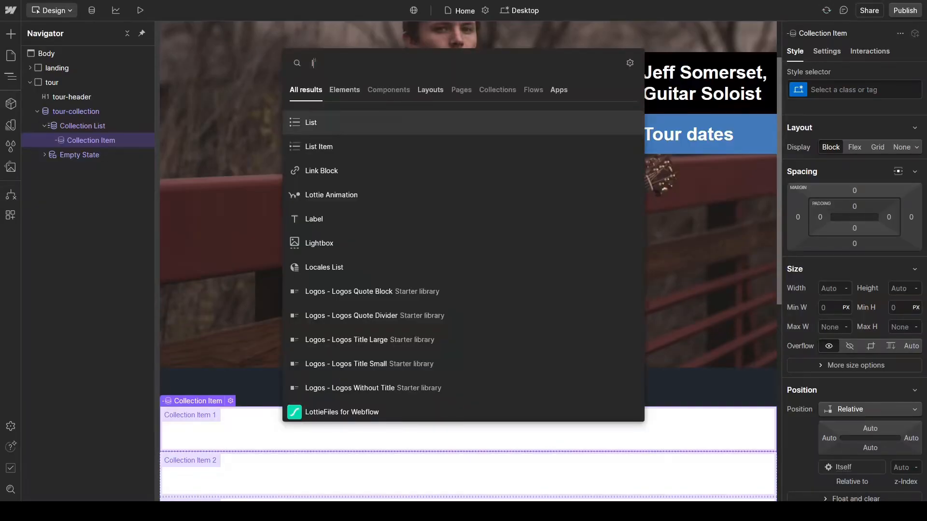
{"action": "type", "text": "ink bl"}
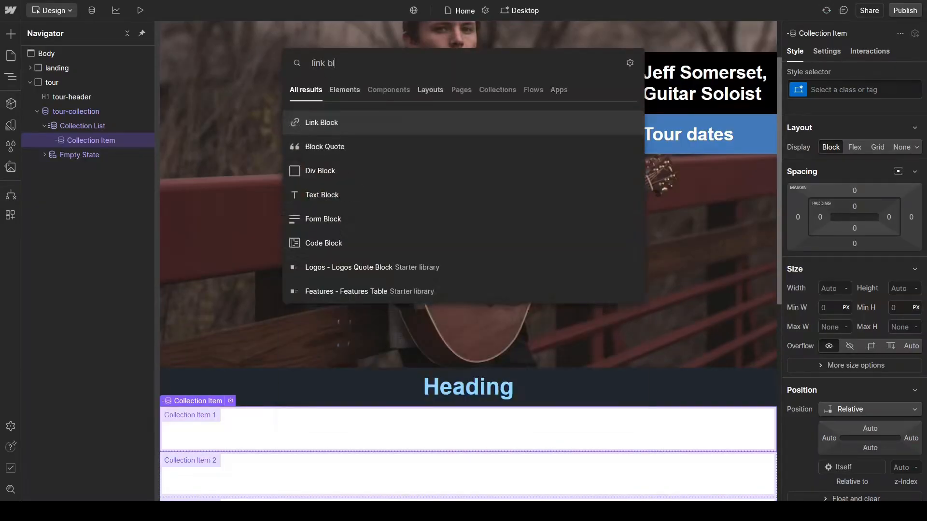
{"action": "key", "text": "Return"}
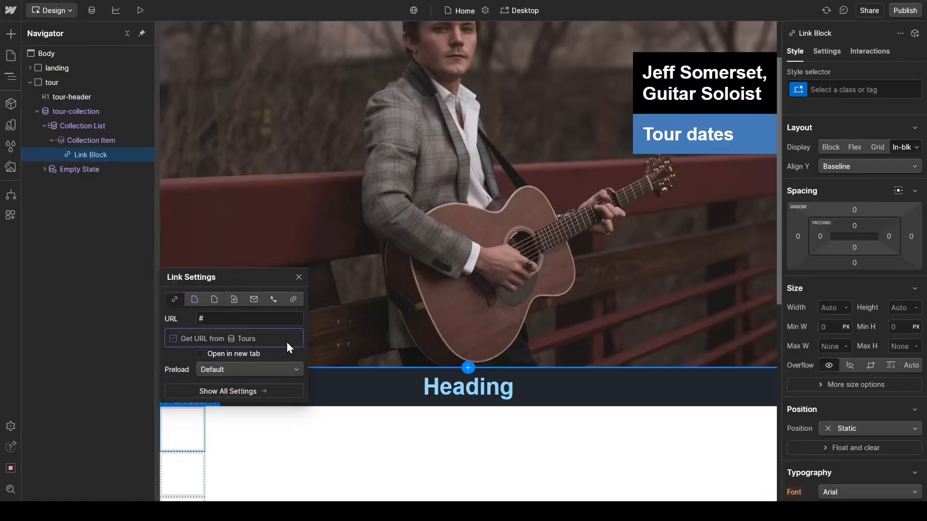
Step: Bind the link block's URL to the Link field of the Tours collection
{"action": "left_click", "coordinate": [173, 339]}
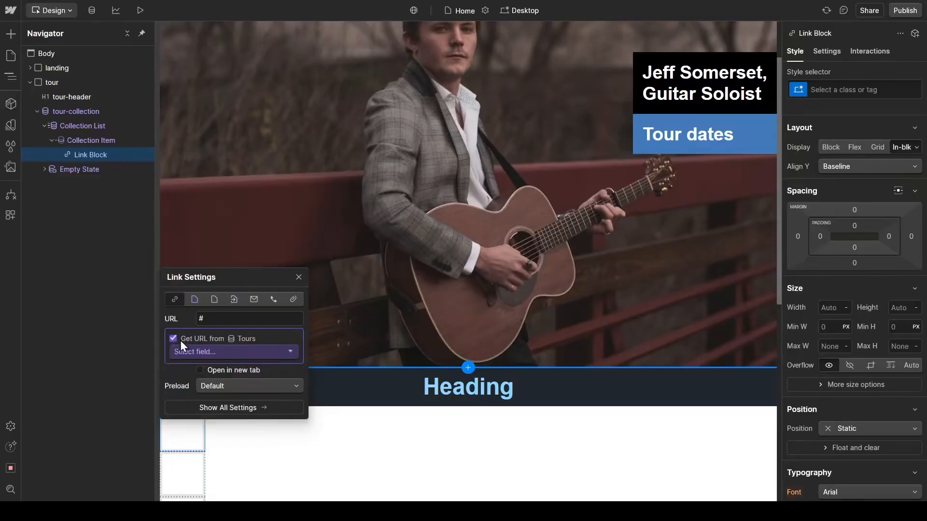
{"action": "left_click", "coordinate": [288, 340]}
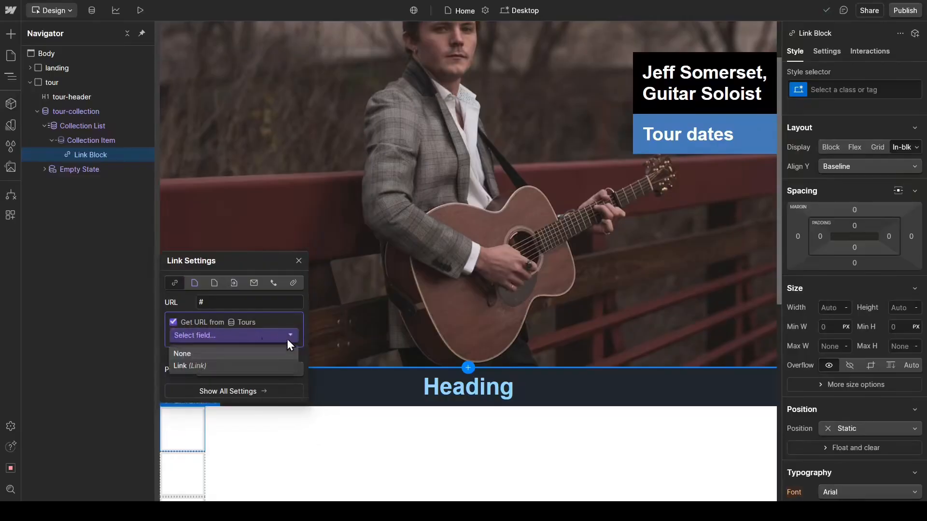
{"action": "left_click", "coordinate": [218, 366]}
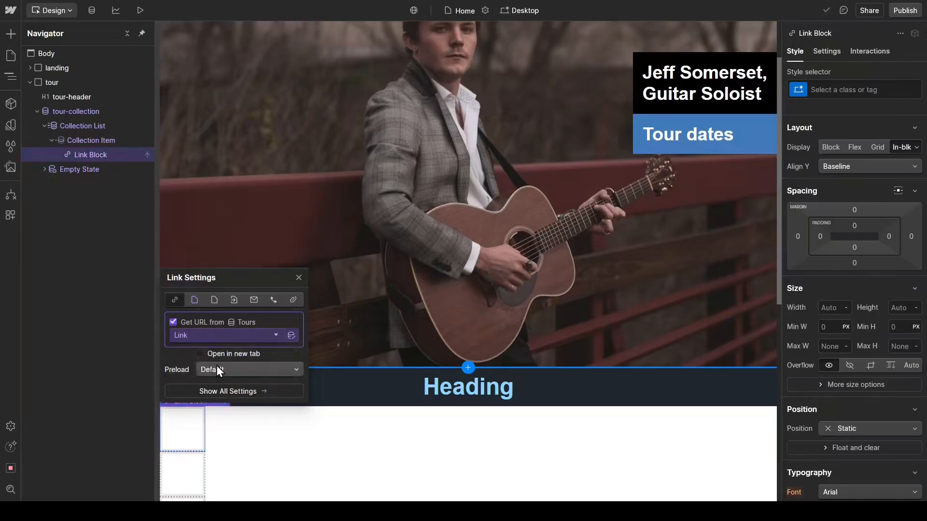
Step: Give the link block a new class "tour-link"
{"action": "left_click", "coordinate": [847, 90]}
{"action": "type", "text": "tour"}
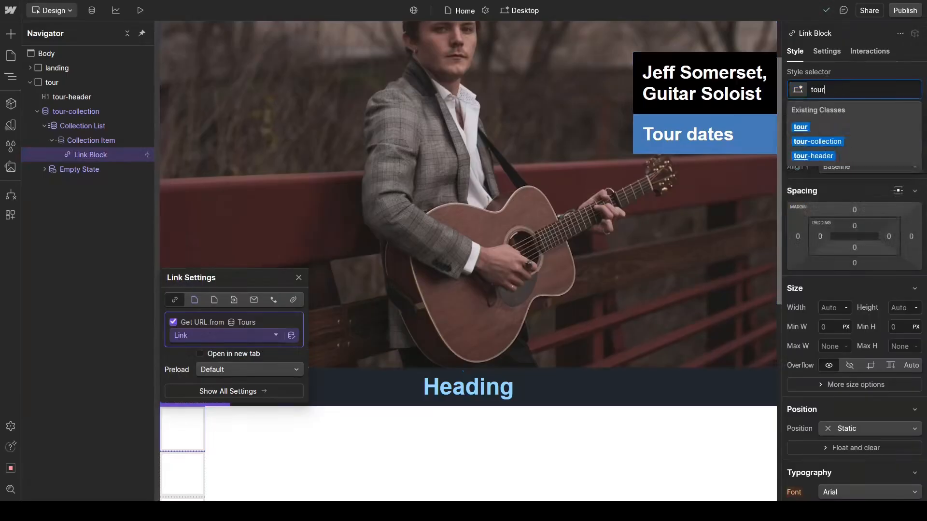
{"action": "type", "text": "-link"}
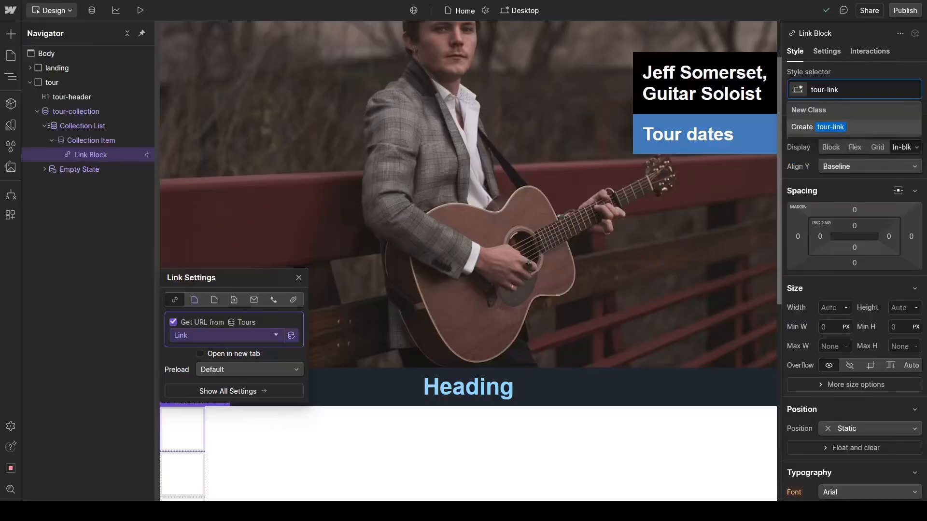
{"action": "key", "text": "Return"}
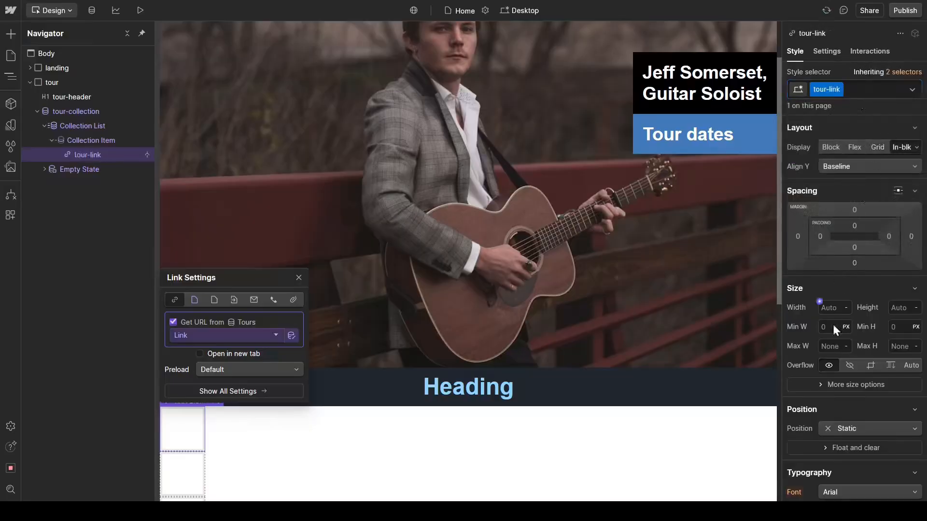
Step: Remove the tour-link text decoration and set its text color to the Black variable
{"action": "scroll", "coordinate": [813, 423], "scroll_direction": "down", "scroll_amount": 3}
{"action": "left_click", "coordinate": [825, 456]}
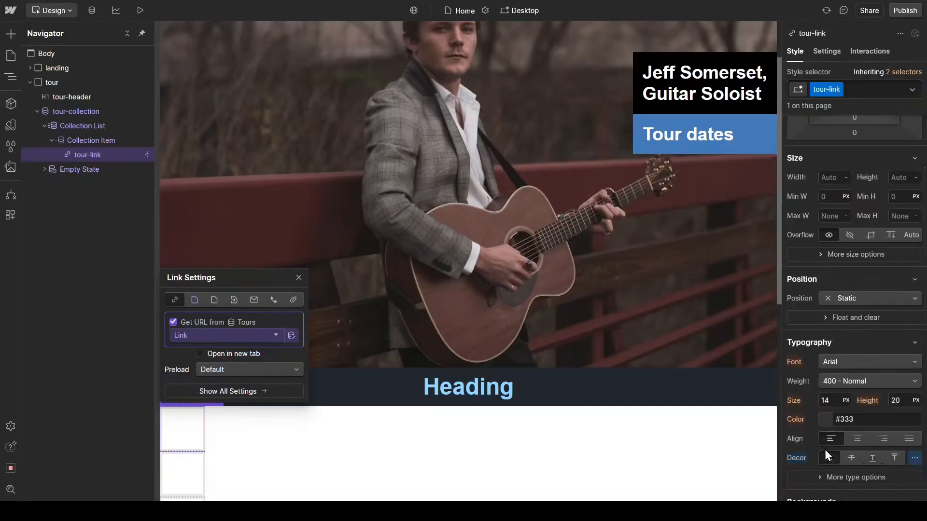
{"action": "left_click", "coordinate": [819, 415]}
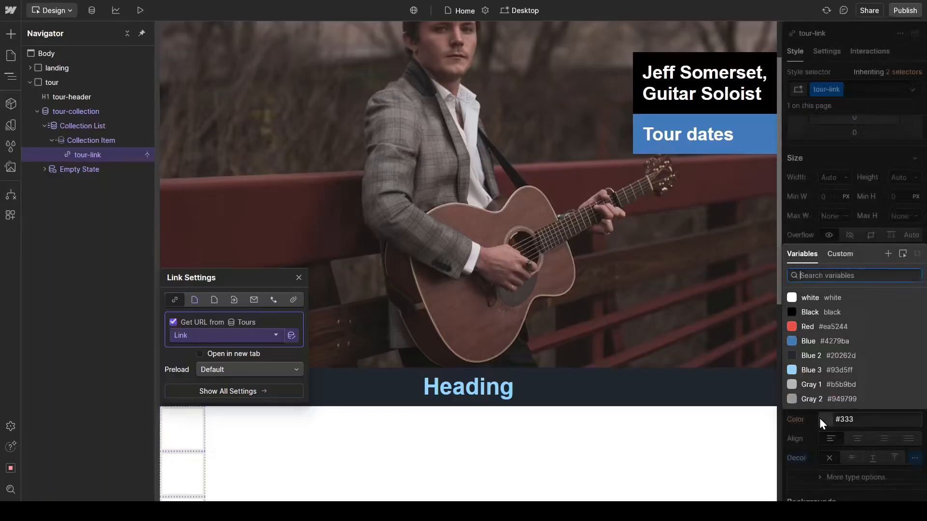
{"action": "left_click", "coordinate": [832, 316]}
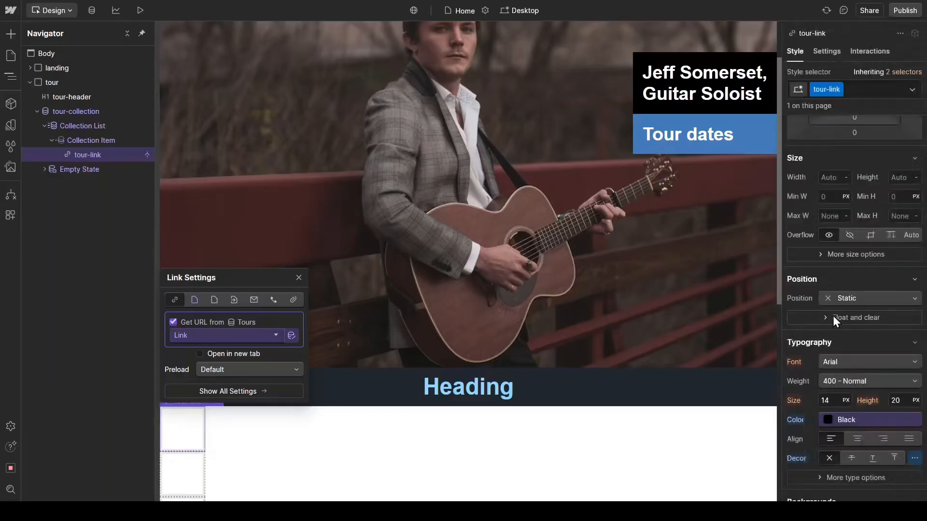
Step: Set the tour-link font size to 20 px, line height to 29 px and weight to 700 - Bold
{"action": "double_click", "coordinate": [828, 401]}
{"action": "type", "text": "20"}
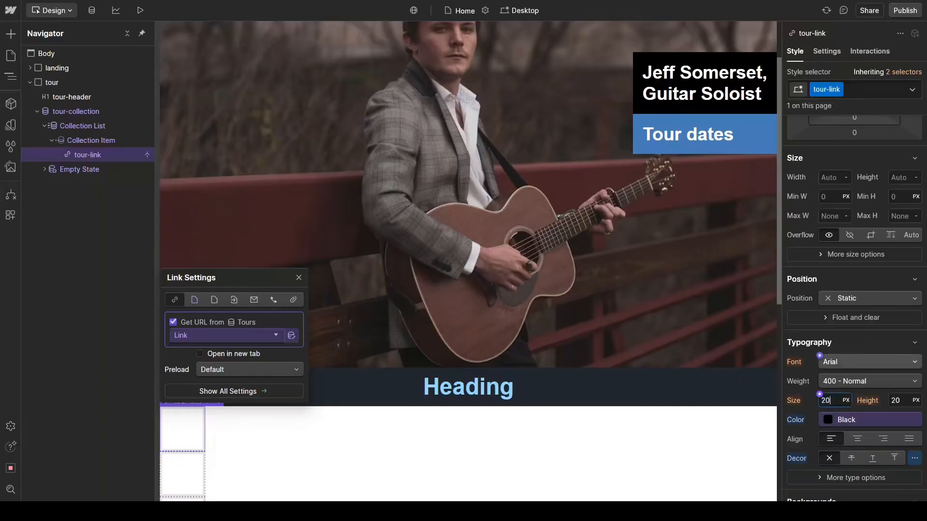
{"action": "double_click", "coordinate": [896, 402]}
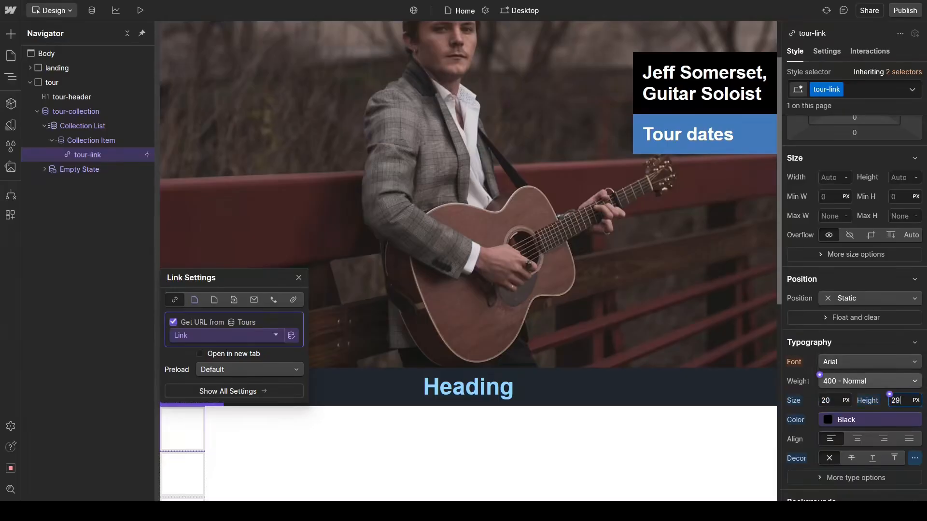
{"action": "left_click", "coordinate": [868, 381]}
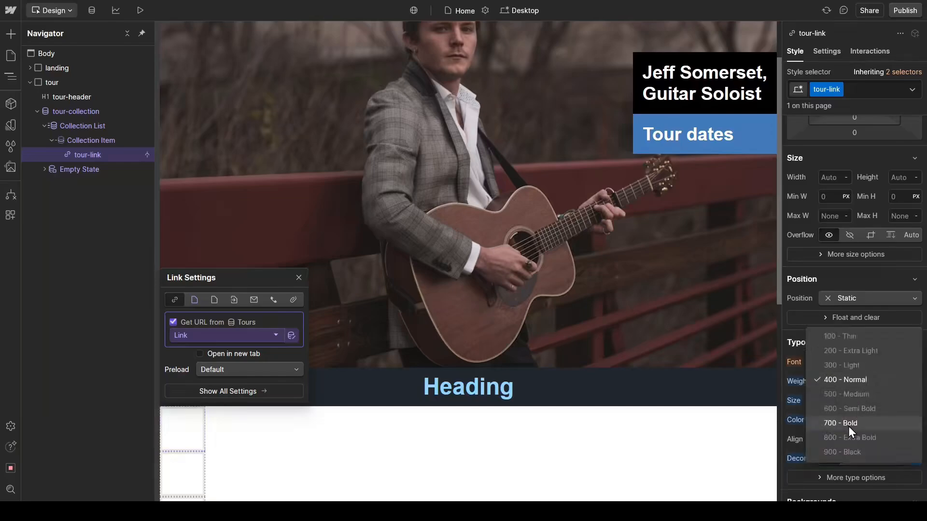
{"action": "left_click", "coordinate": [849, 425]}
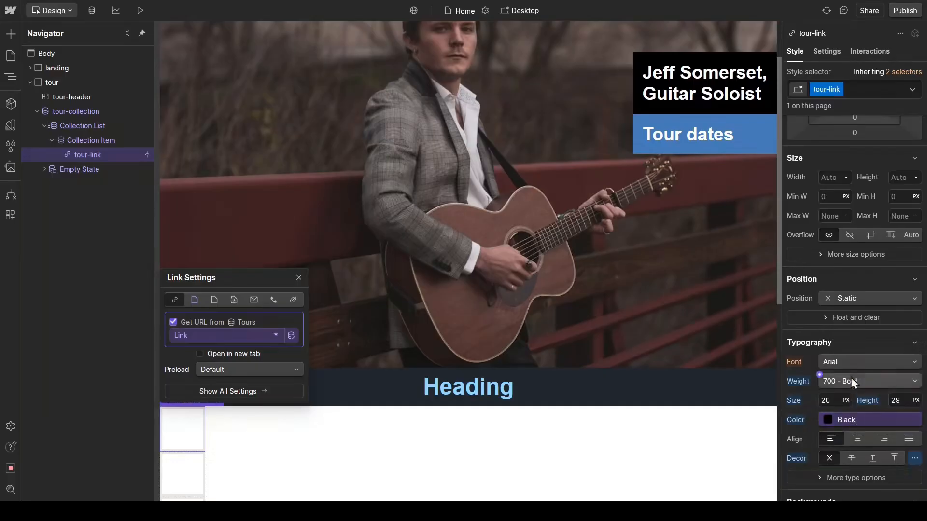
Step: Set the tour-link block's top and bottom padding to 1rem
{"action": "scroll", "coordinate": [850, 380], "scroll_direction": "up", "scroll_amount": 3}
{"action": "left_click", "coordinate": [854, 228]}
{"action": "type", "text": "1rem"}
{"action": "key", "text": "Return"}
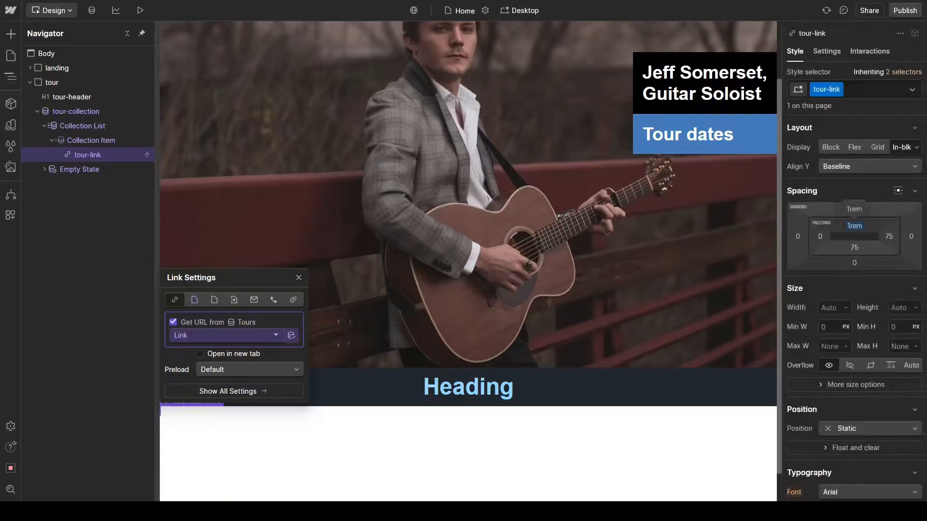
{"action": "left_click", "coordinate": [853, 247]}
{"action": "type", "text": "1rem"}
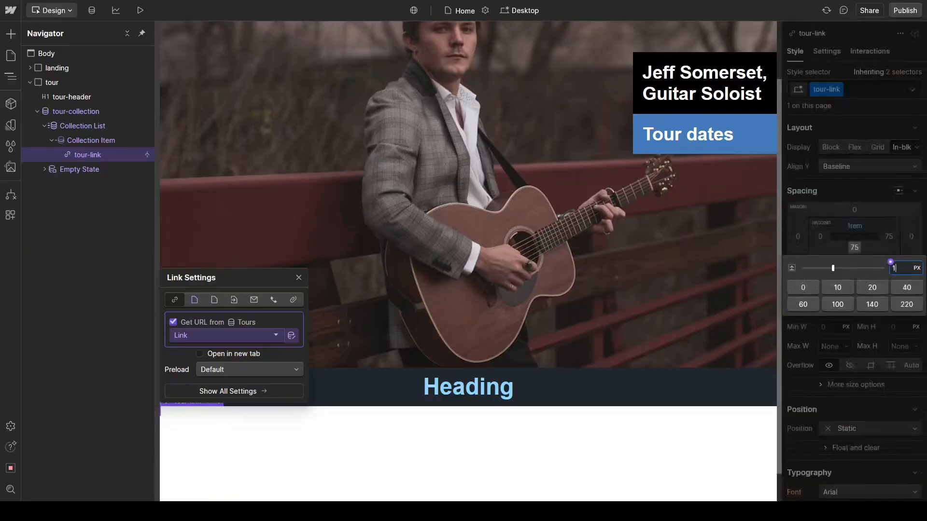
{"action": "key", "text": "Return"}
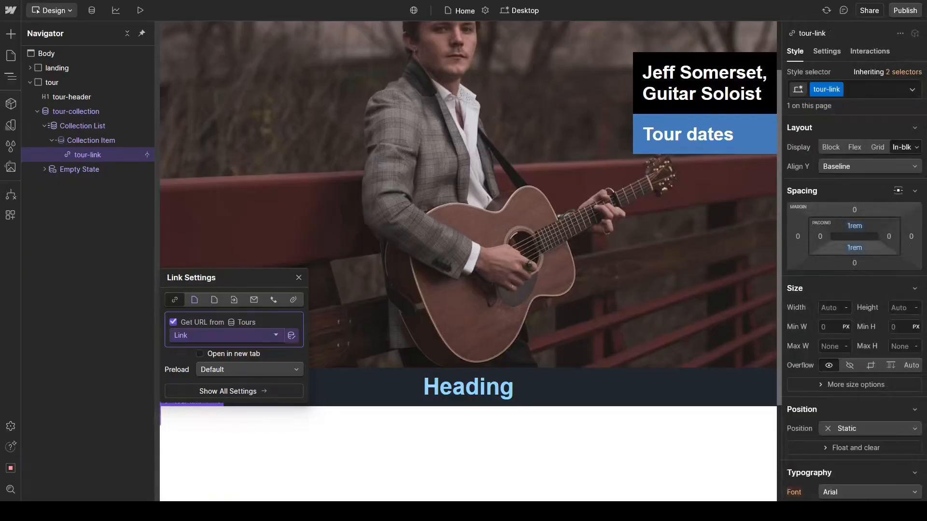
Step: Set the tour-link block's left and right padding to 2rem
{"action": "left_click", "coordinate": [821, 237]}
{"action": "type", "text": "2rem"}
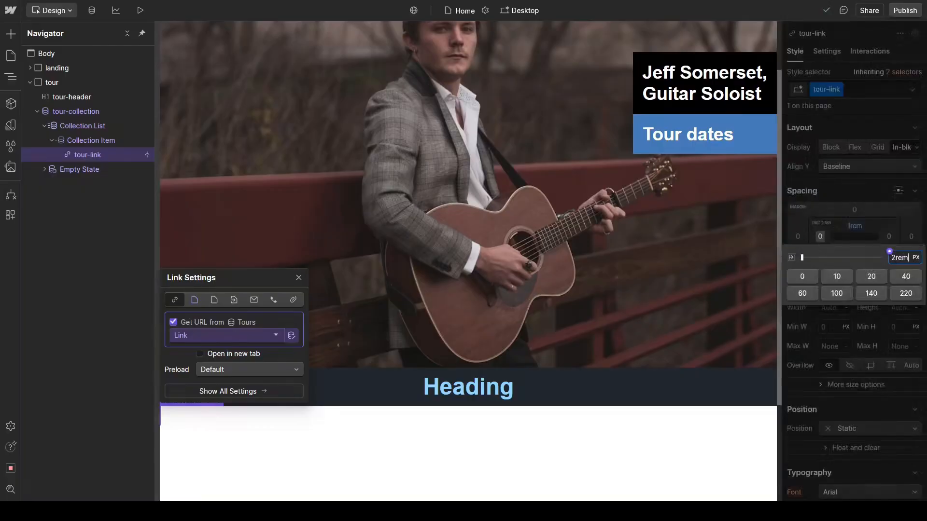
{"action": "key", "text": "Return"}
{"action": "left_click", "coordinate": [888, 236]}
{"action": "type", "text": "2rem"}
{"action": "key", "text": "Return"}
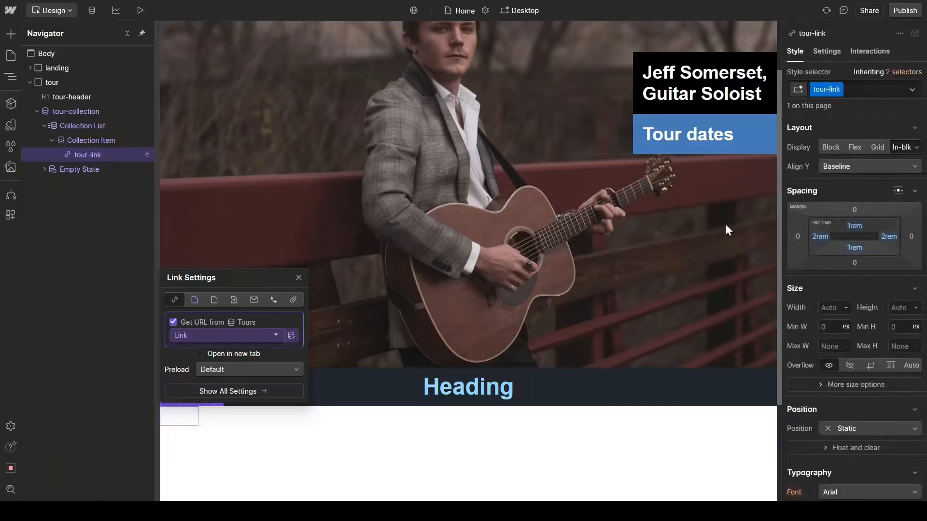
Step: Make the tour-link block open in a new tab and close its link settings
{"action": "left_click", "coordinate": [201, 351]}
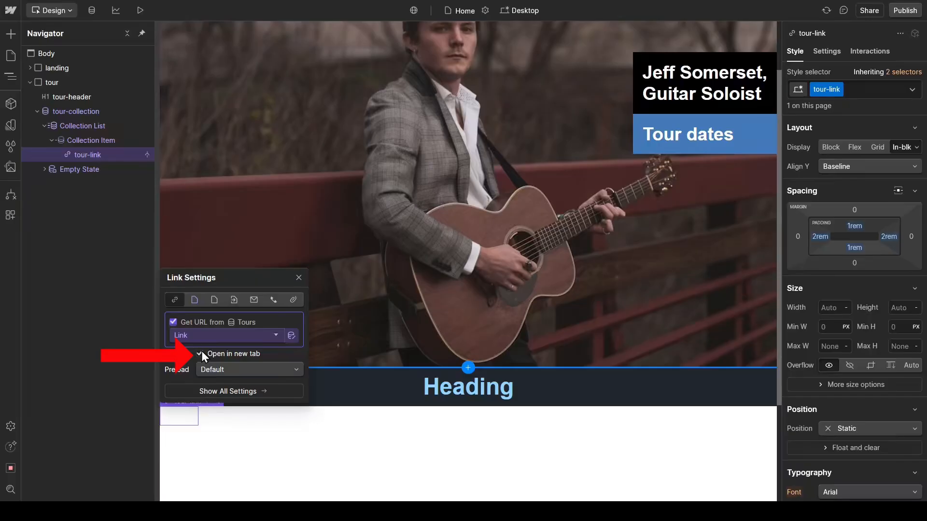
{"action": "left_click", "coordinate": [298, 283]}
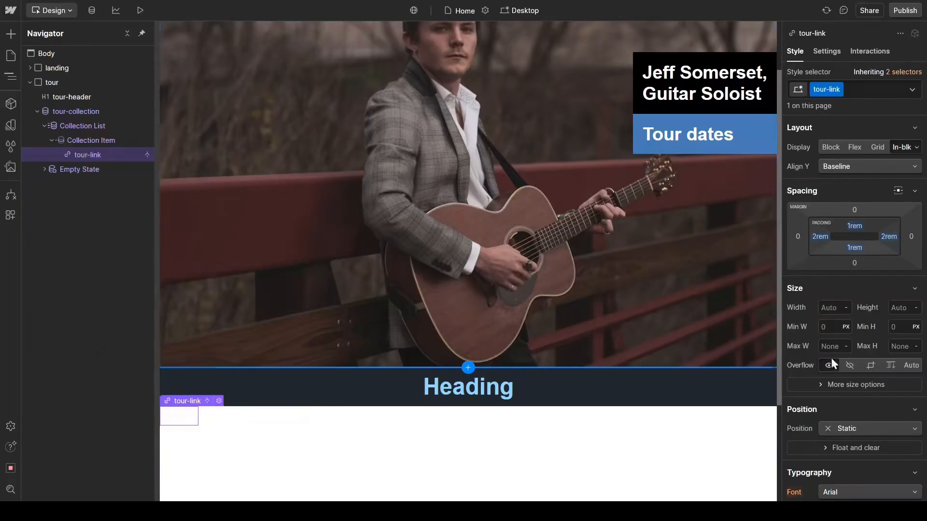
Step: Set the tour-link block's width to 100% and its position to Relative
{"action": "left_click", "coordinate": [832, 309]}
{"action": "type", "text": "100%"}
{"action": "key", "text": "Return"}
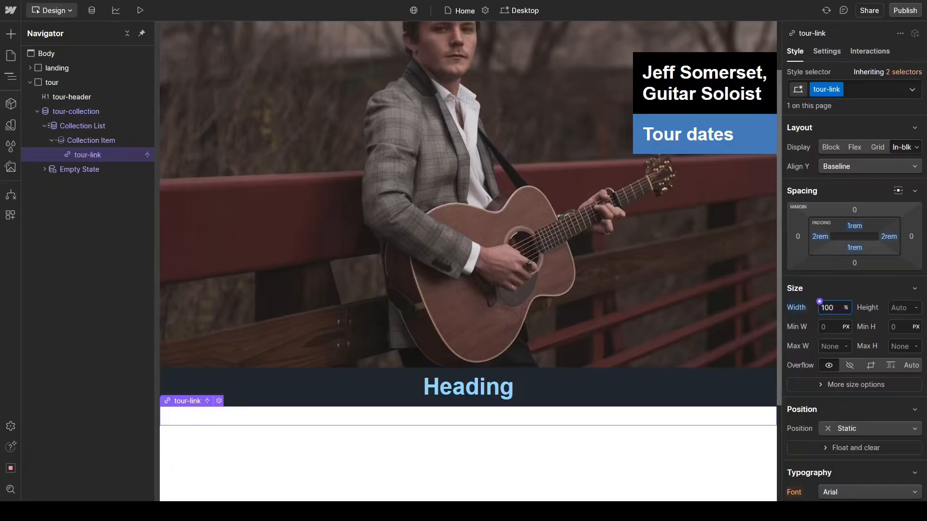
{"action": "left_click", "coordinate": [893, 428]}
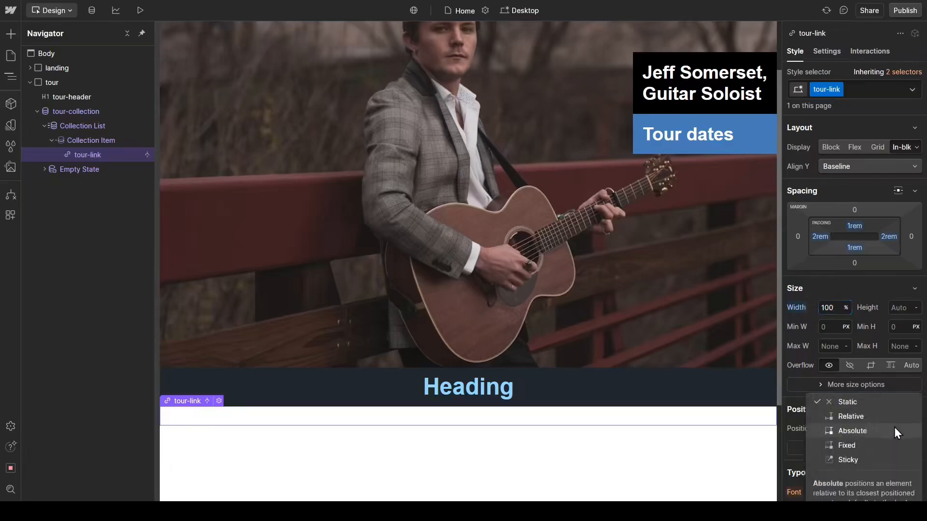
{"action": "left_click", "coordinate": [881, 421]}
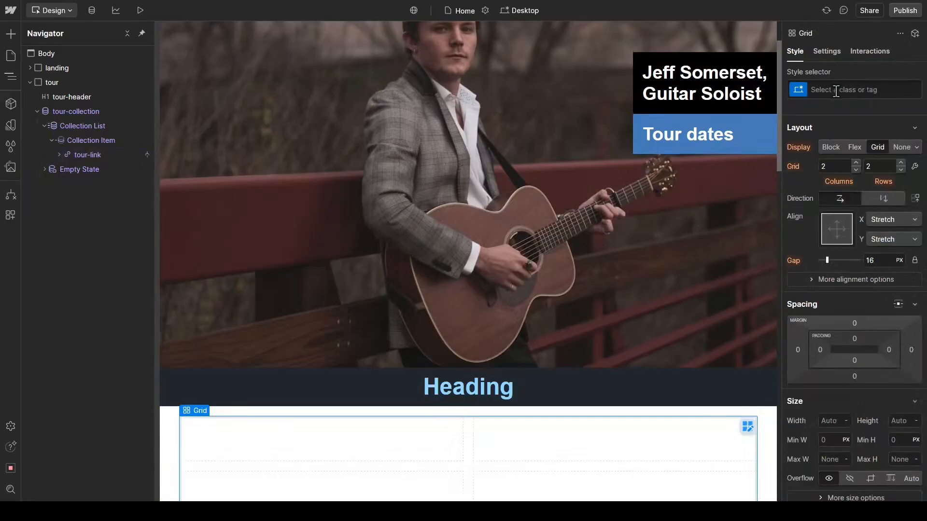
Step: Give the new grid inside the tour-link block the class tour-grid
{"action": "key", "text": "ctrl+Return"}
{"action": "type", "text": "tour-grif"}
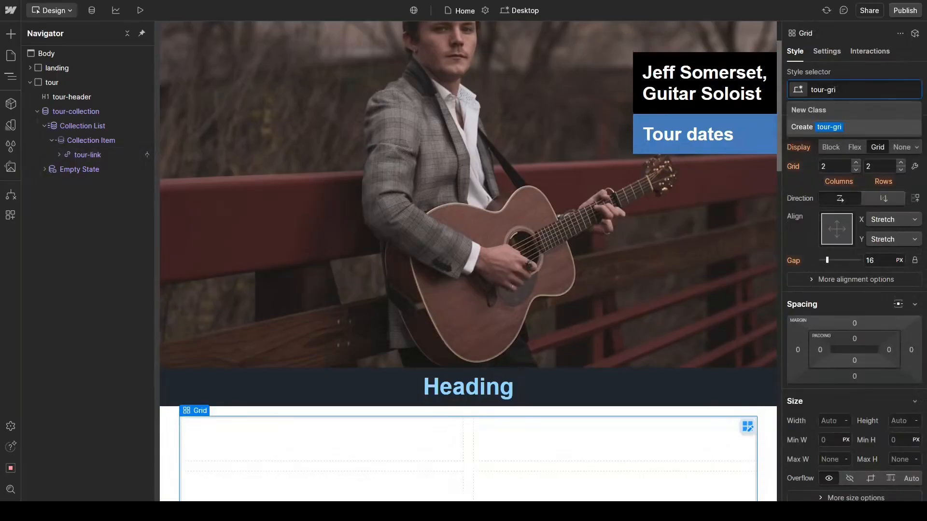
{"action": "type", "text": "d"}
{"action": "key", "text": "Return"}
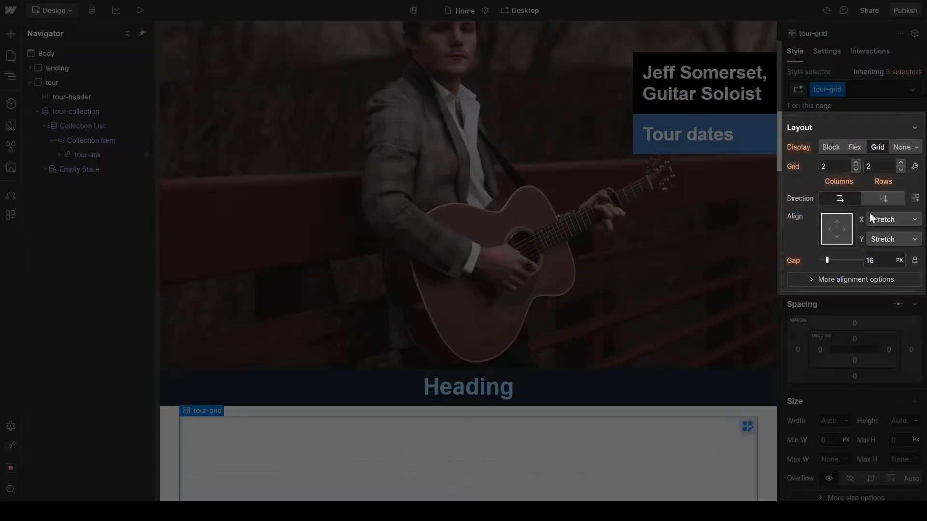
Step: Set the tour-grid layout to 4 columns and 1 row
{"action": "left_click", "coordinate": [833, 171]}
{"action": "type", "text": "4"}
{"action": "key", "text": "Tab"}
{"action": "type", "text": "1"}
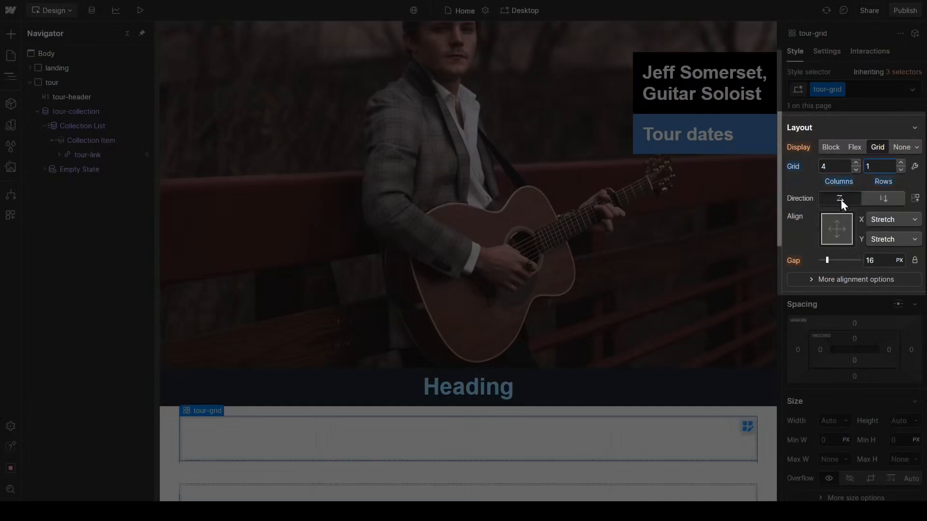
Step: Align the tour-grid content to Left horizontally and Center vertically, with a gap of 0 px
{"action": "left_click", "coordinate": [823, 229]}
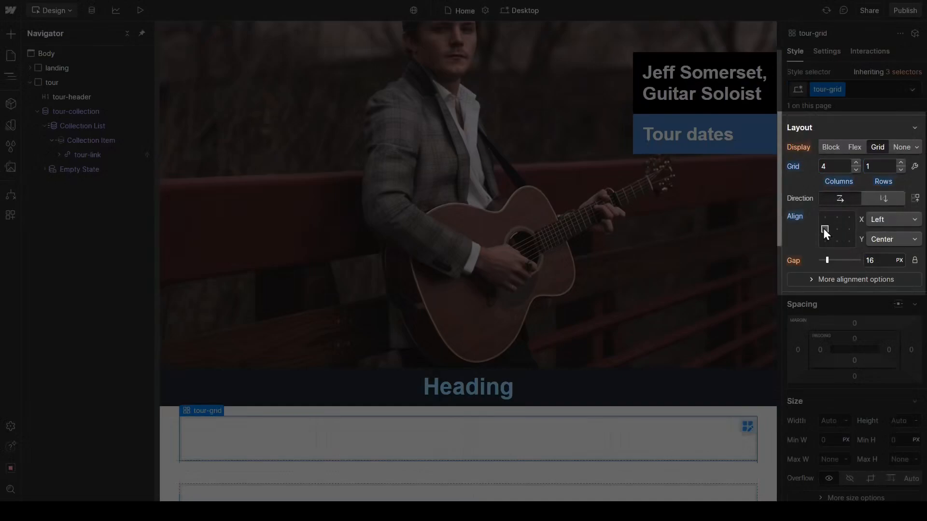
{"action": "left_click", "coordinate": [872, 260]}
{"action": "type", "text": "0"}
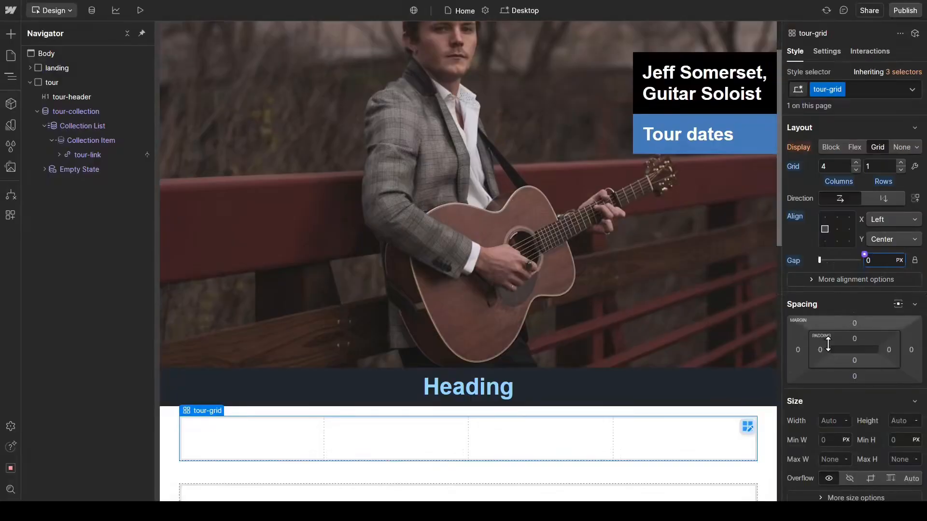
Step: Set the tour-grid's left and right margins to Auto
{"action": "left_click", "coordinate": [798, 349]}
{"action": "left_click", "coordinate": [802, 392]}
{"action": "left_click", "coordinate": [908, 348]}
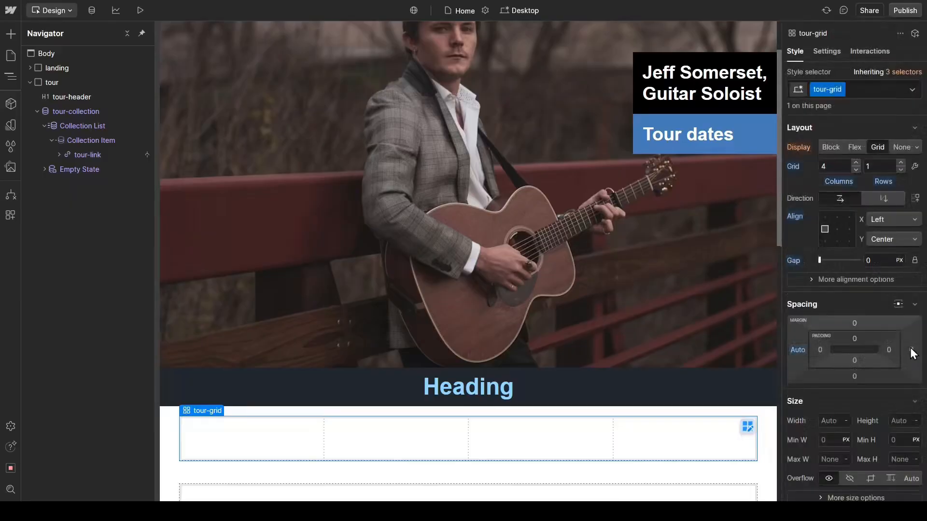
{"action": "left_click", "coordinate": [910, 348]}
{"action": "left_click", "coordinate": [809, 400]}
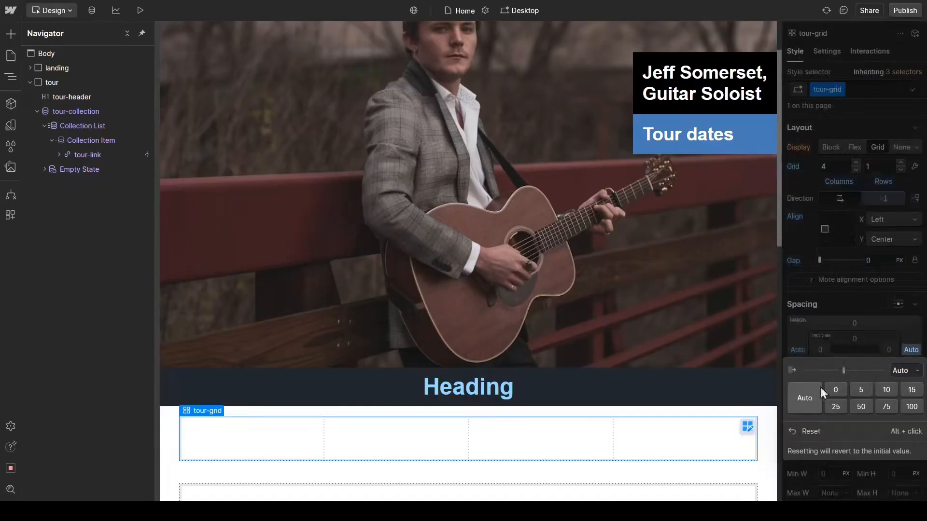
{"action": "left_click", "coordinate": [837, 300]}
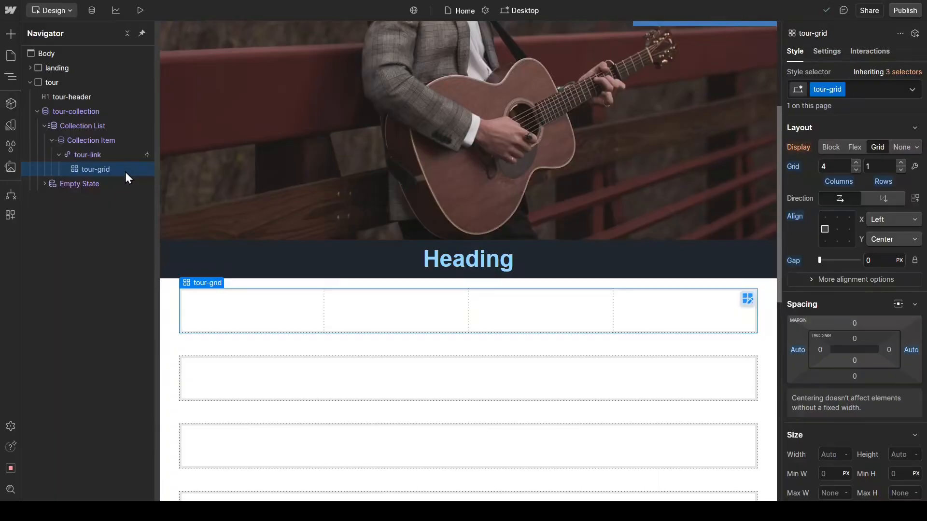
Step: Add a Text Block inside tour-grid and give it the class tour-text
{"action": "key", "text": "ctrl+k"}
{"action": "type", "text": "text"}
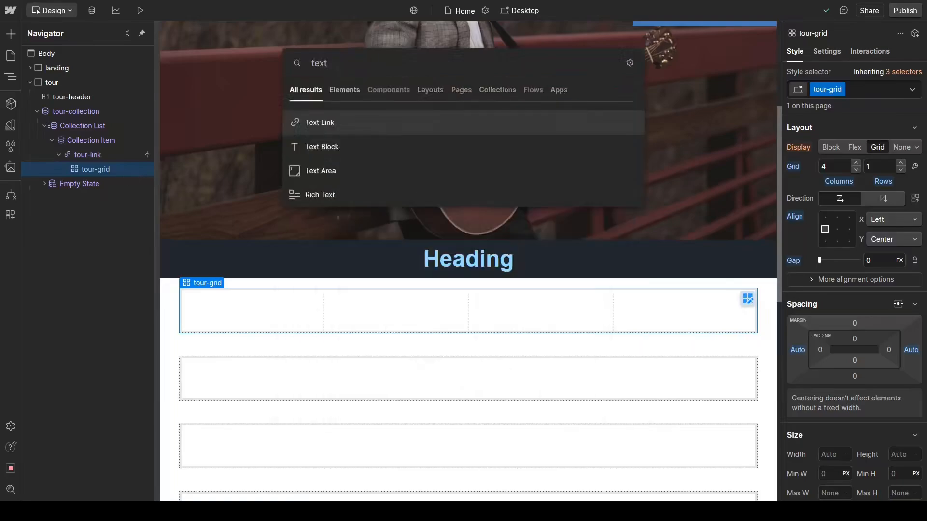
{"action": "key", "text": "Down"}
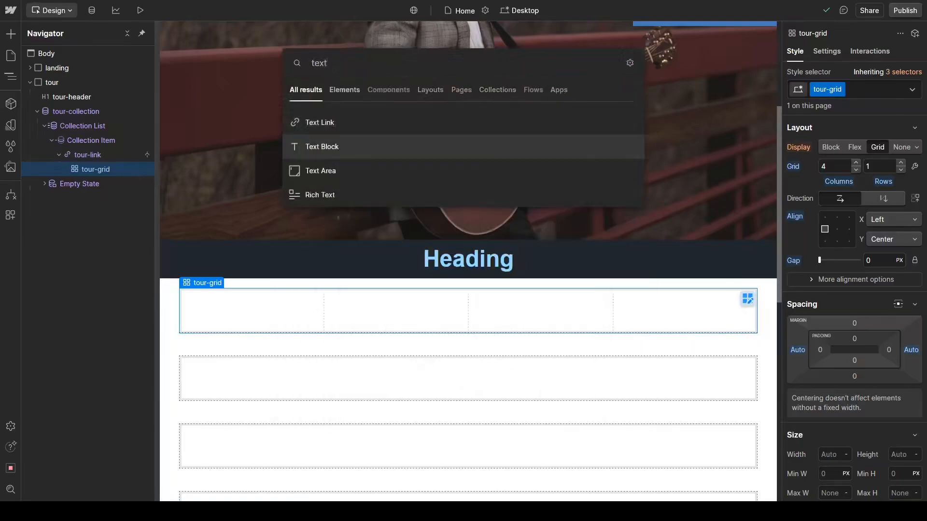
{"action": "key", "text": "Return"}
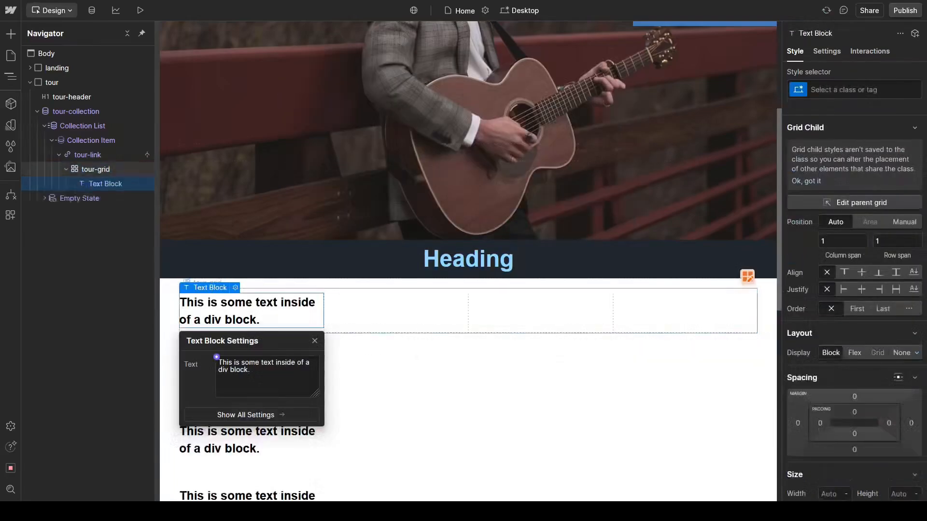
{"action": "left_click", "coordinate": [810, 90]}
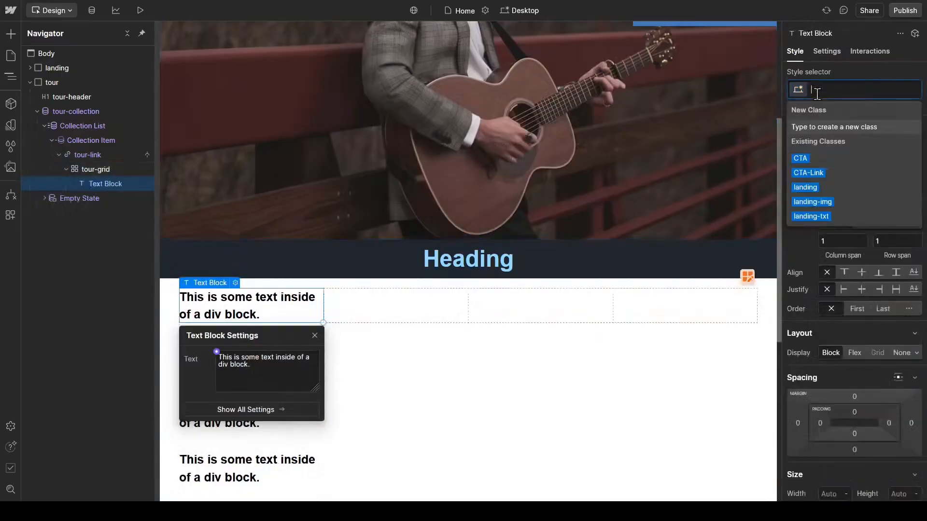
{"action": "type", "text": "tour"}
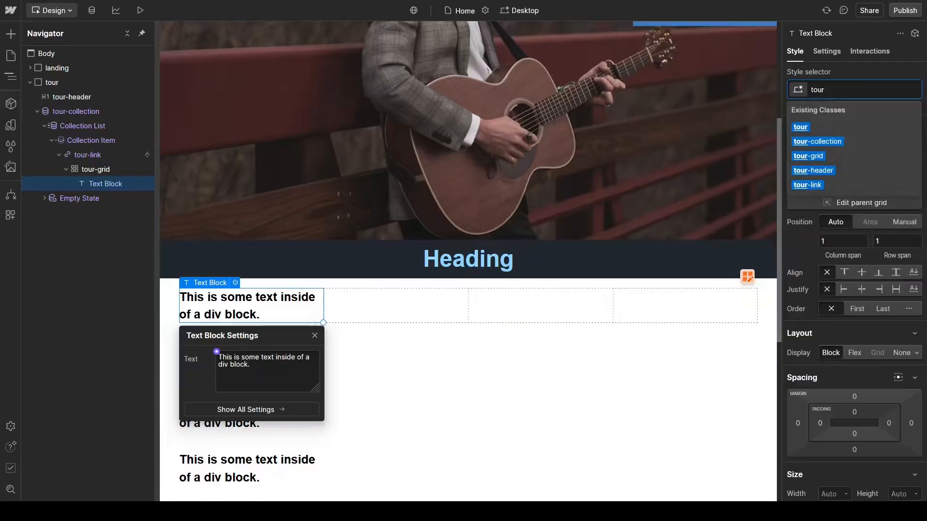
{"action": "type", "text": "-text"}
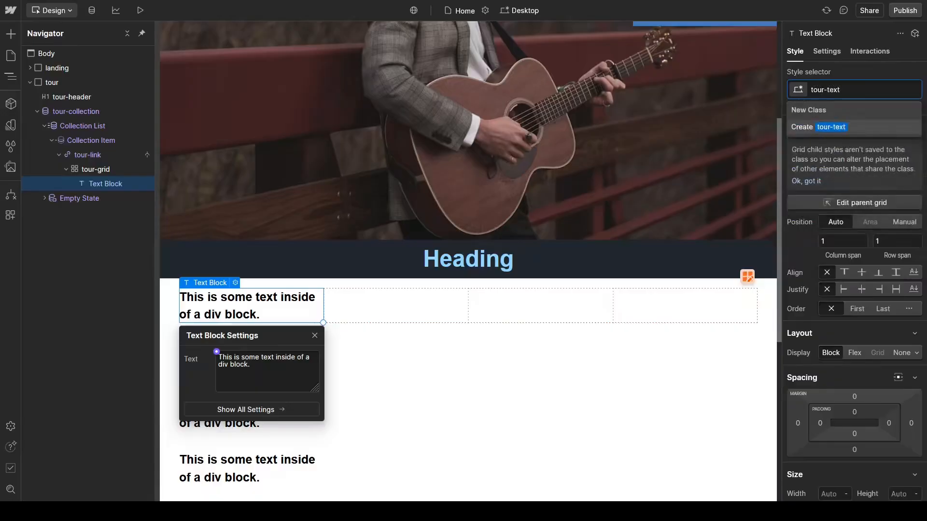
{"action": "key", "text": "Return"}
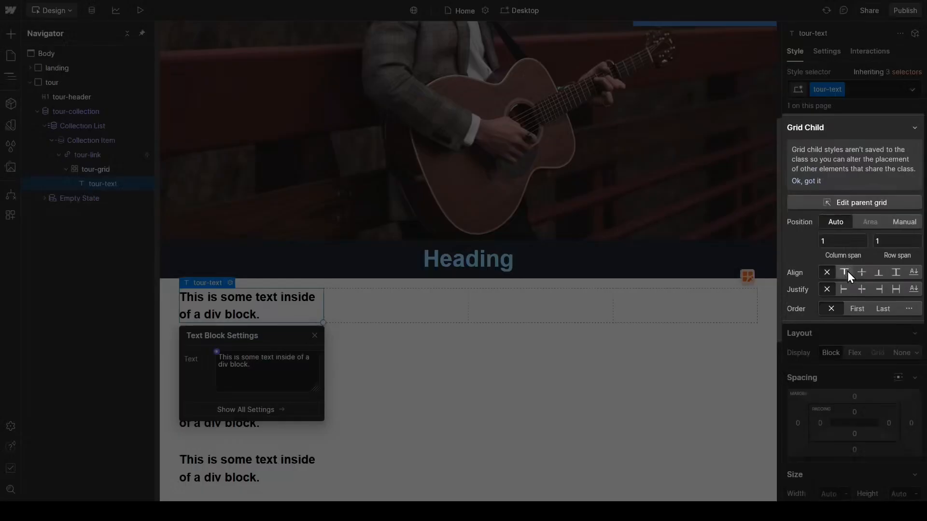
Step: Align and justify the tour-text block to the start of its grid cell and connect its text to the State and City field
{"action": "left_click", "coordinate": [845, 274]}
{"action": "left_click", "coordinate": [845, 291]}
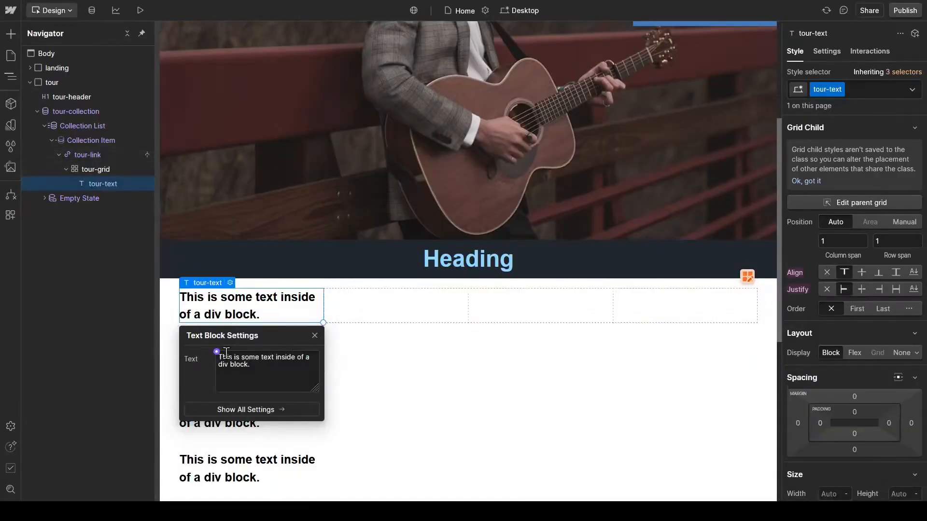
{"action": "left_click", "coordinate": [217, 352]}
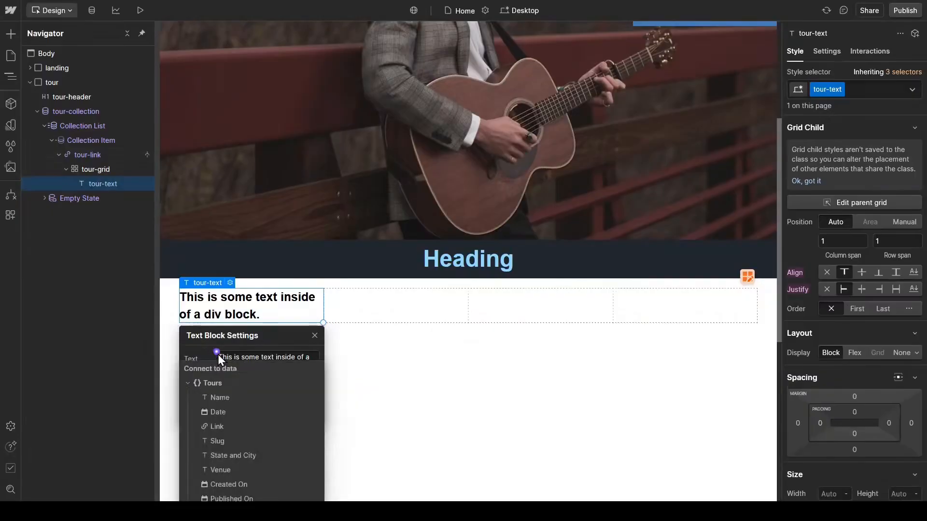
{"action": "left_click", "coordinate": [237, 454]}
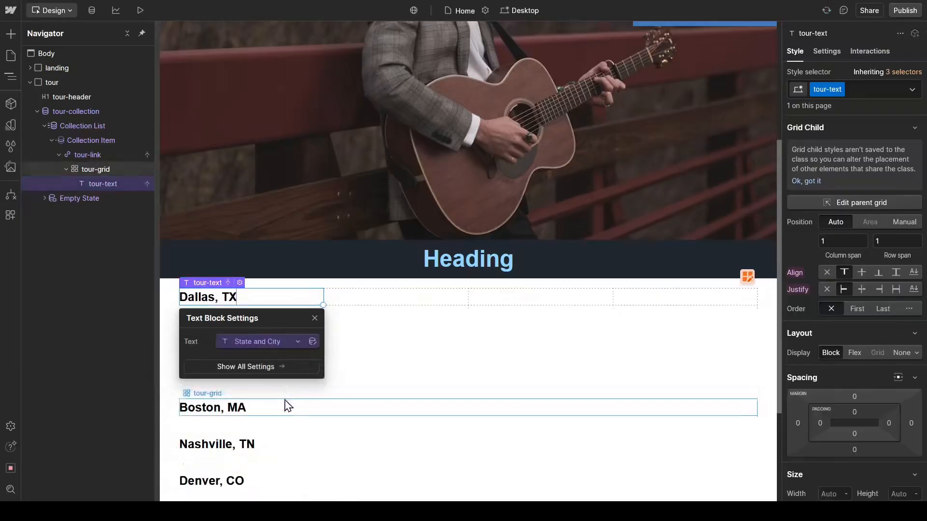
Step: Duplicate the tour-text block and connect the copy's text to the Date field of Tours
{"action": "left_click", "coordinate": [121, 184]}
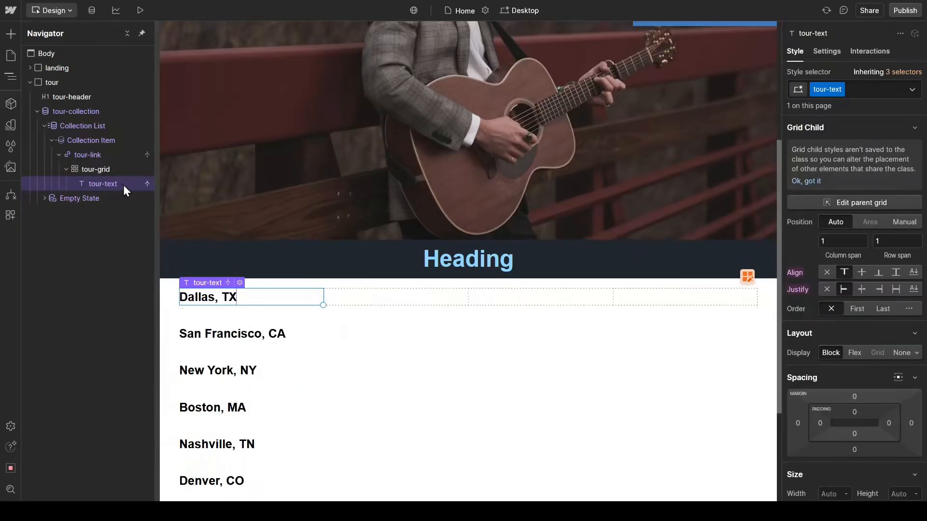
{"action": "key", "text": "ctrl+d"}
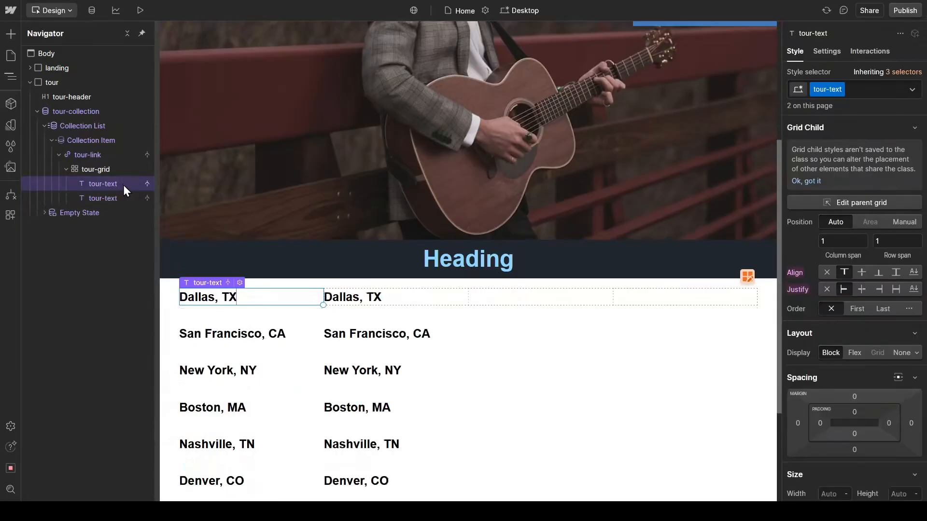
{"action": "left_click", "coordinate": [128, 200]}
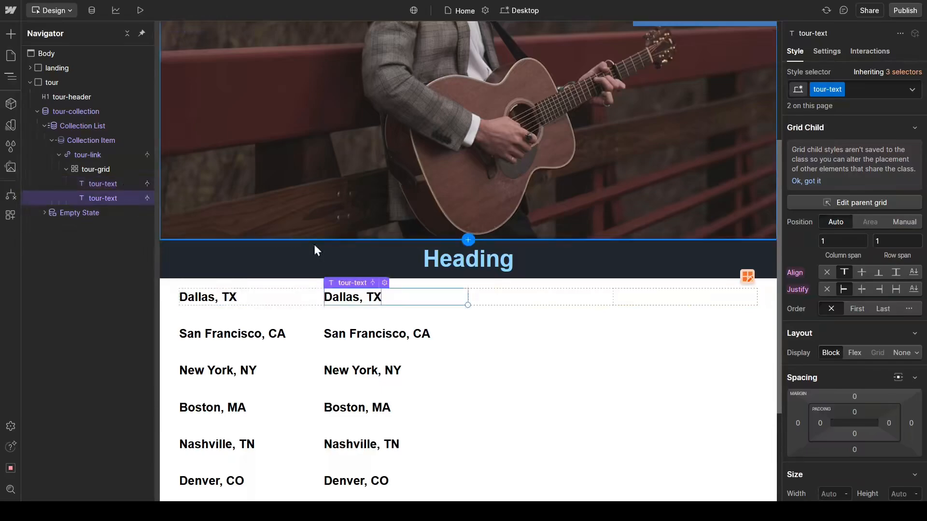
{"action": "left_click", "coordinate": [385, 283]}
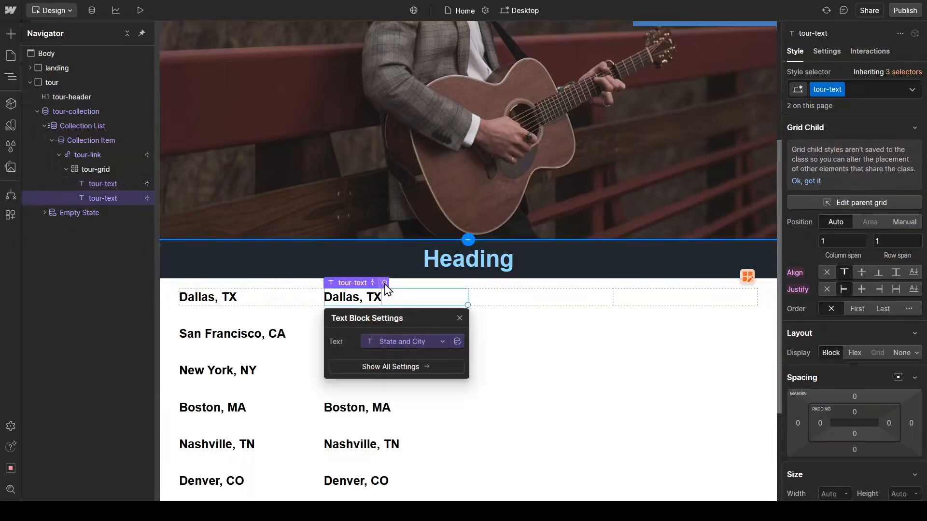
{"action": "left_click", "coordinate": [436, 344]}
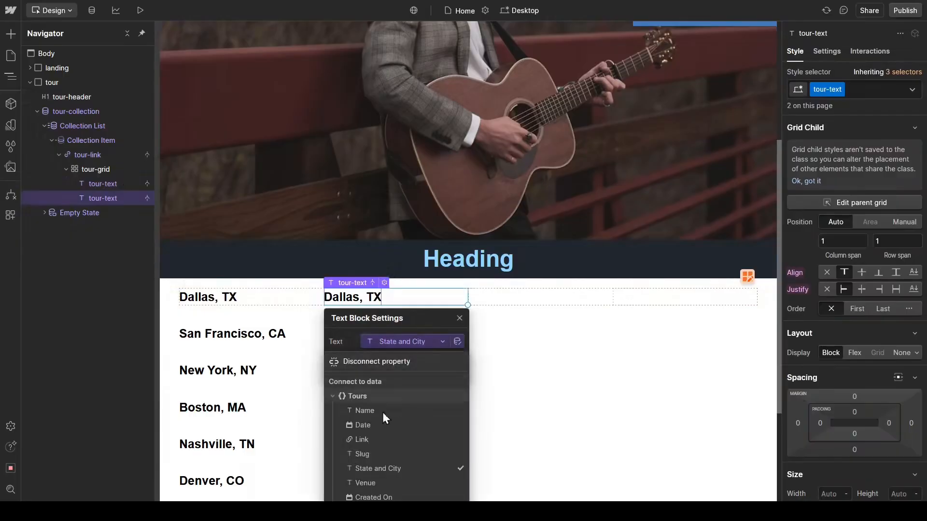
{"action": "left_click", "coordinate": [376, 425]}
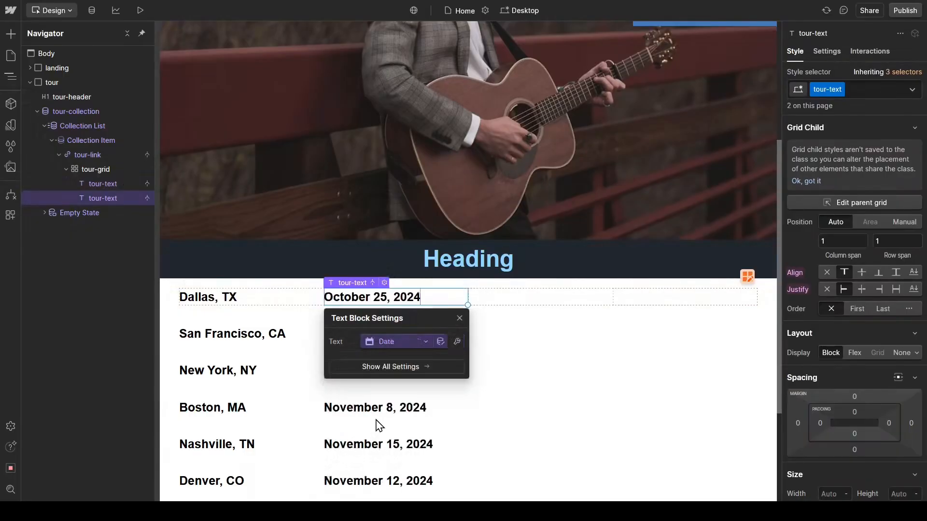
Step: Set the date text block's format to dddd, MMMM D, YYYY and close its settings
{"action": "left_click", "coordinate": [459, 344]}
{"action": "left_click", "coordinate": [449, 384]}
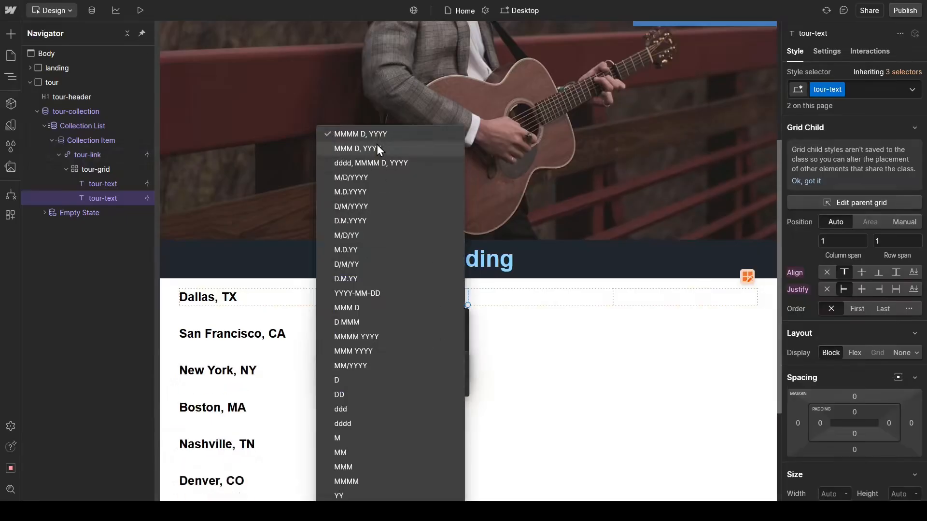
{"action": "left_click", "coordinate": [375, 163]}
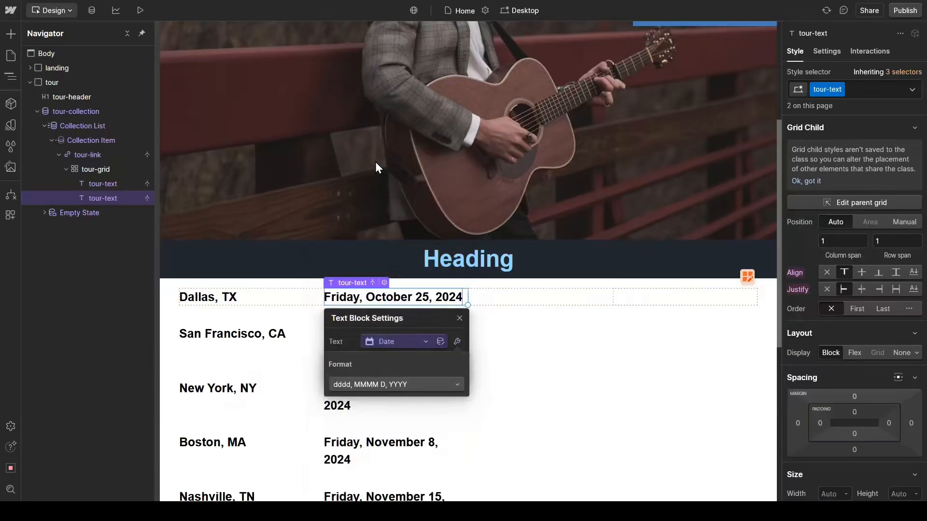
{"action": "left_click", "coordinate": [460, 320]}
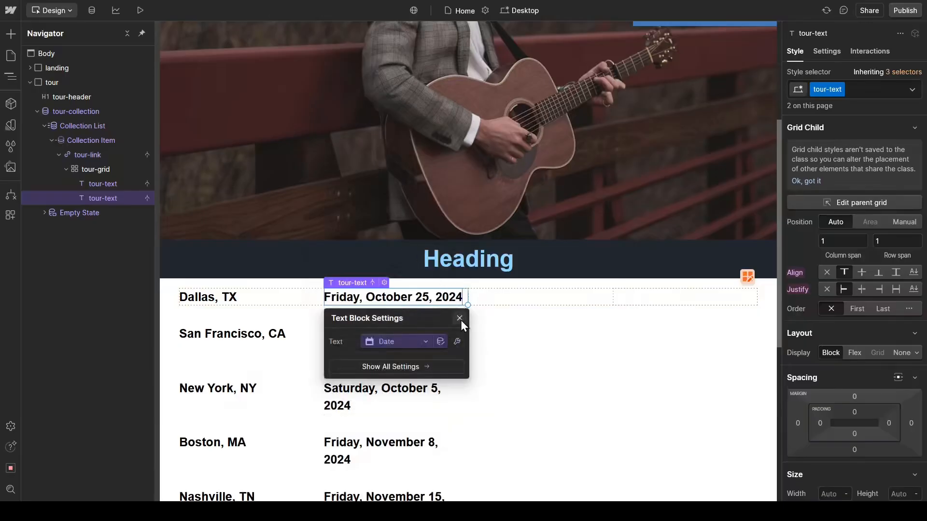
{"action": "left_click", "coordinate": [459, 319]}
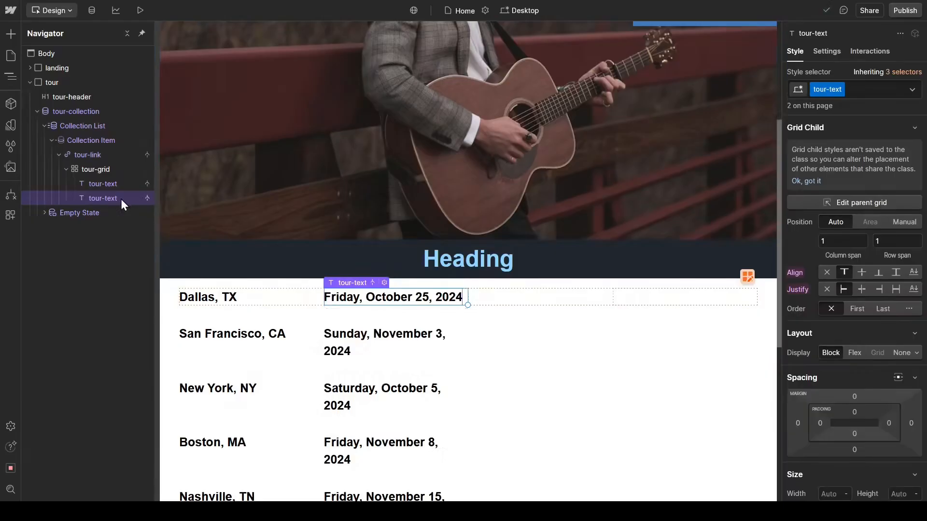
Step: Duplicate the date text block in tour-grid and connect the copy's text to the Venue field of Tours
{"action": "left_click", "coordinate": [117, 184]}
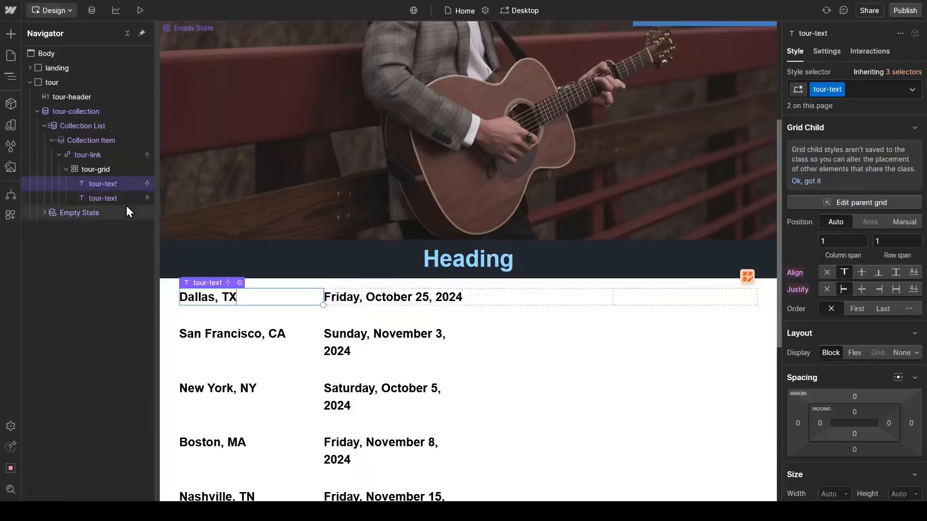
{"action": "left_click", "coordinate": [126, 200]}
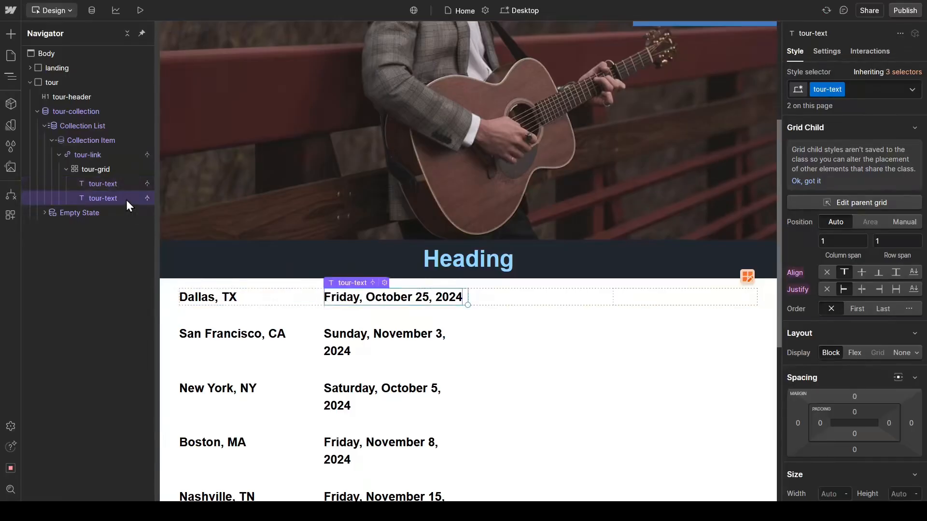
{"action": "key", "text": "ctrl+d"}
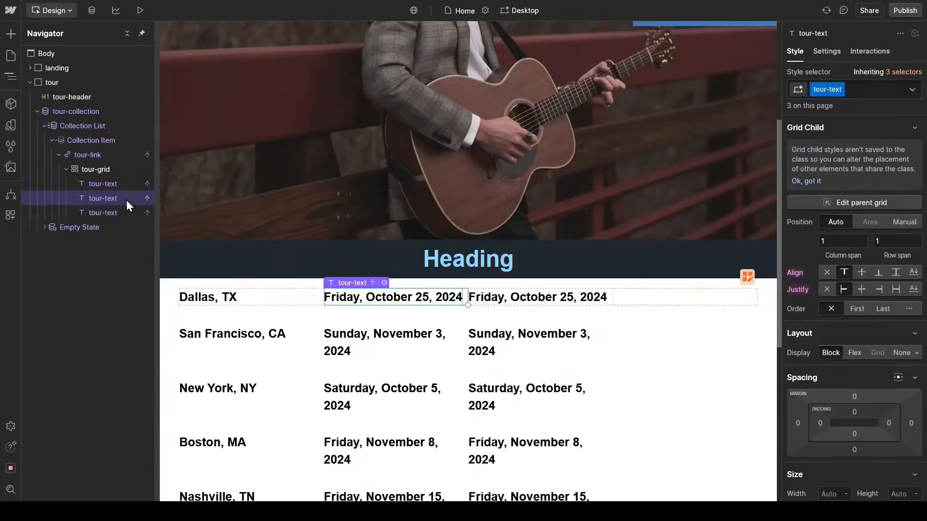
{"action": "left_click", "coordinate": [123, 212]}
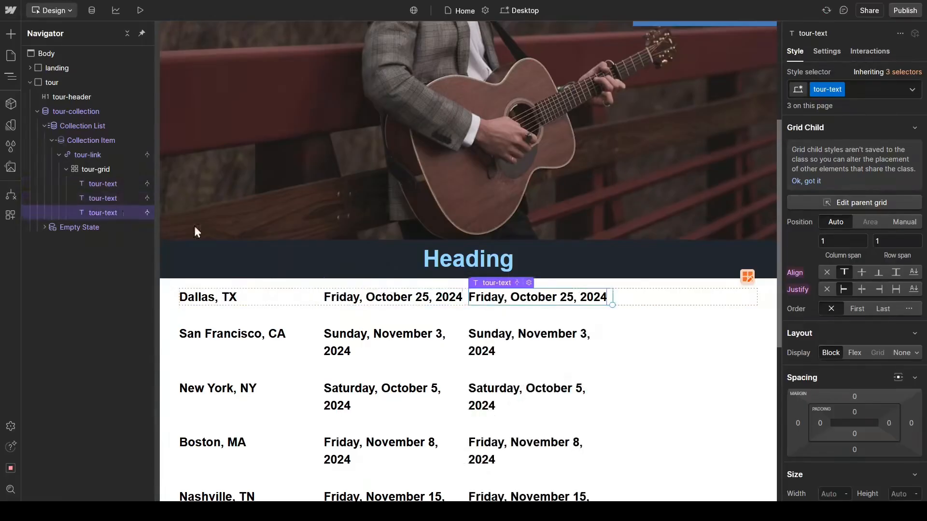
{"action": "left_click", "coordinate": [529, 283]}
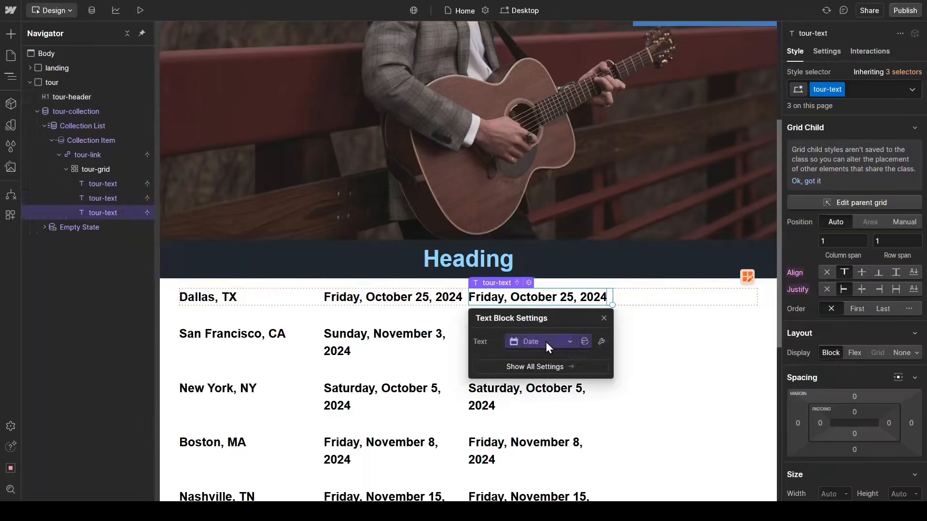
{"action": "left_click", "coordinate": [560, 341]}
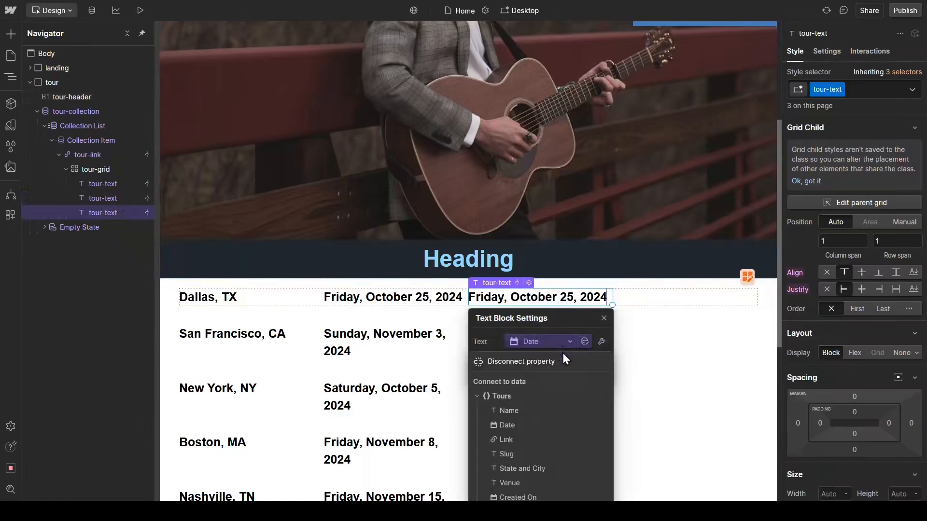
{"action": "left_click", "coordinate": [511, 483]}
{"action": "left_click", "coordinate": [604, 319]}
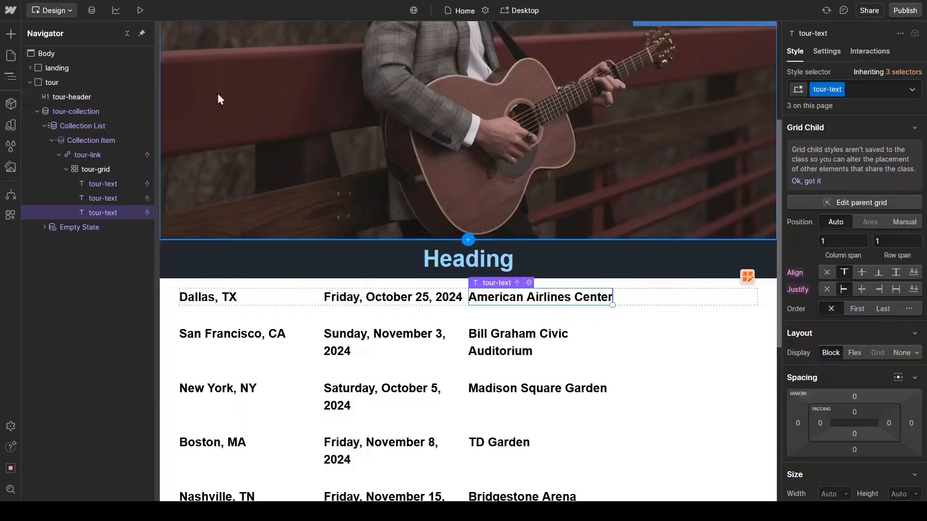
Step: Preview the Home page's tour list with its city, date and venue columns, and return to the design view
{"action": "left_click", "coordinate": [141, 10]}
{"action": "scroll", "coordinate": [433, 258], "scroll_direction": "down", "scroll_amount": 3}
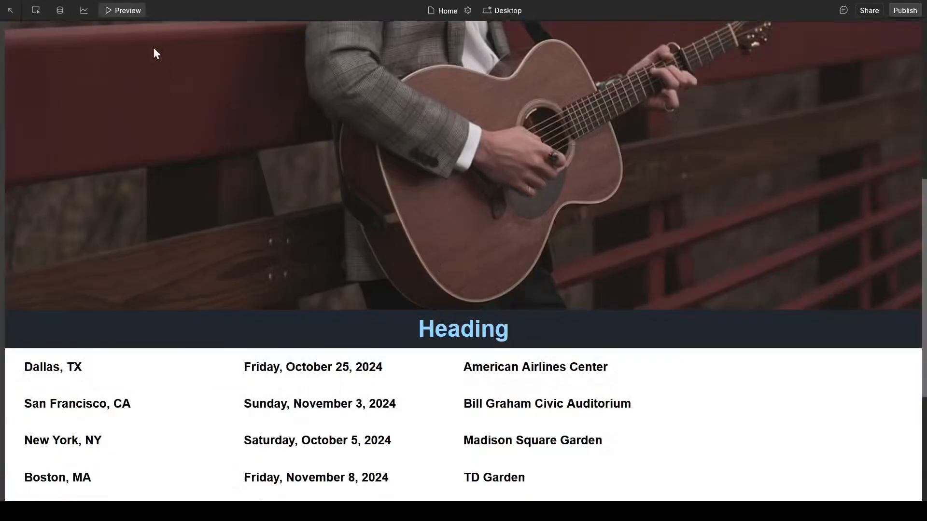
{"action": "left_click", "coordinate": [130, 11]}
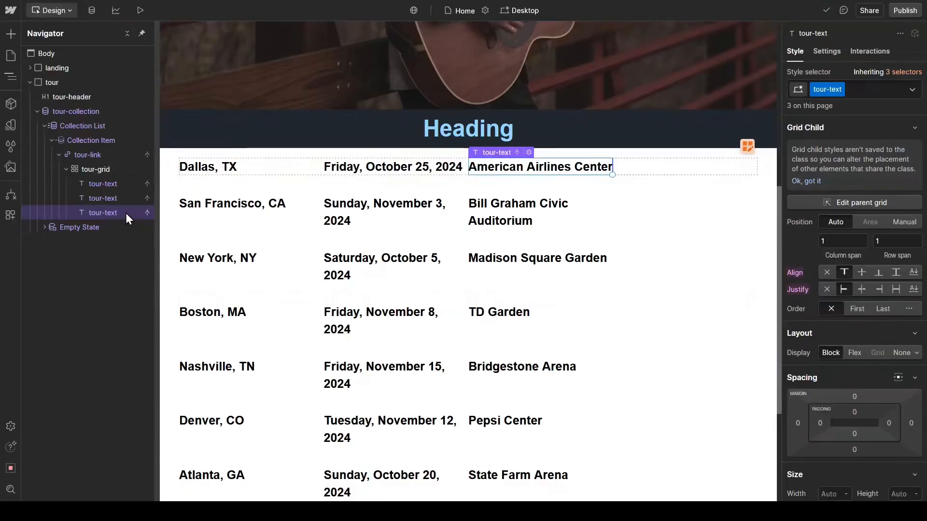
Step: Duplicate the venue text block and disconnect the copy's text from the Venue field
{"action": "key", "text": "ctrl+d"}
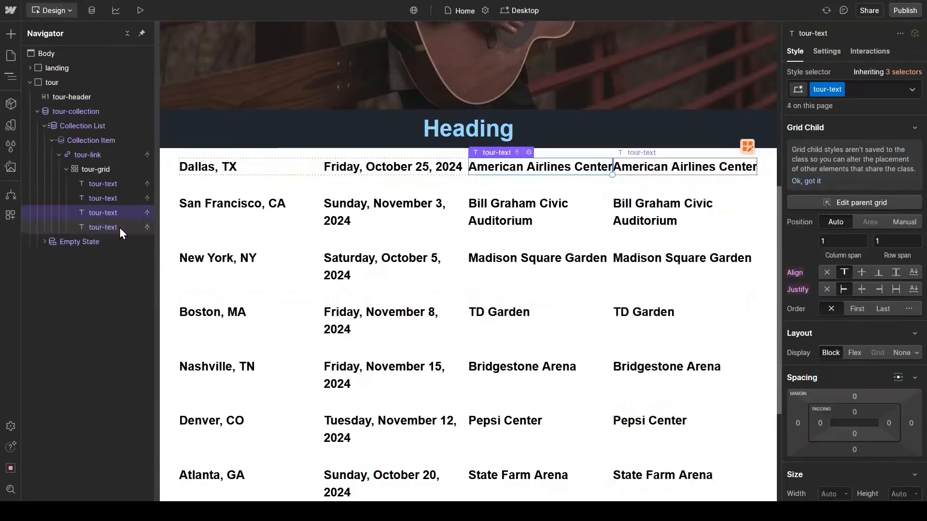
{"action": "left_click", "coordinate": [120, 227]}
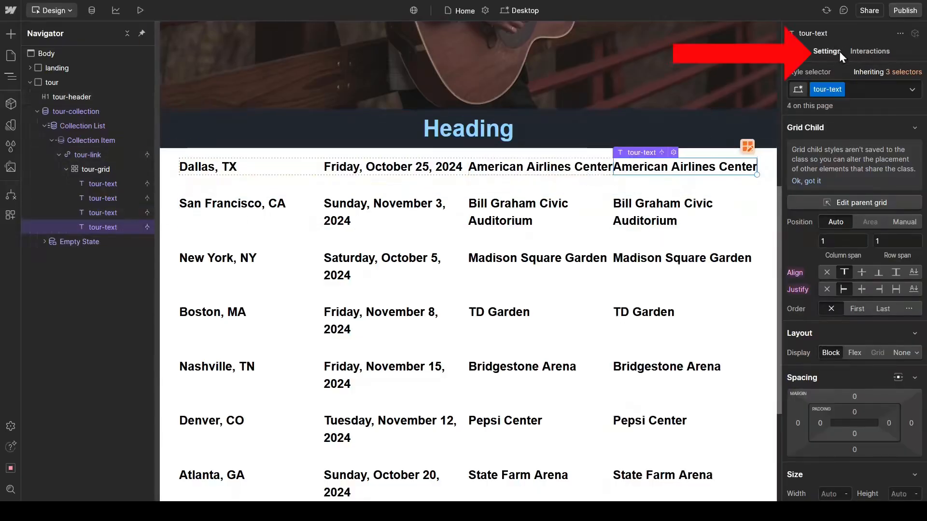
{"action": "left_click", "coordinate": [827, 51]}
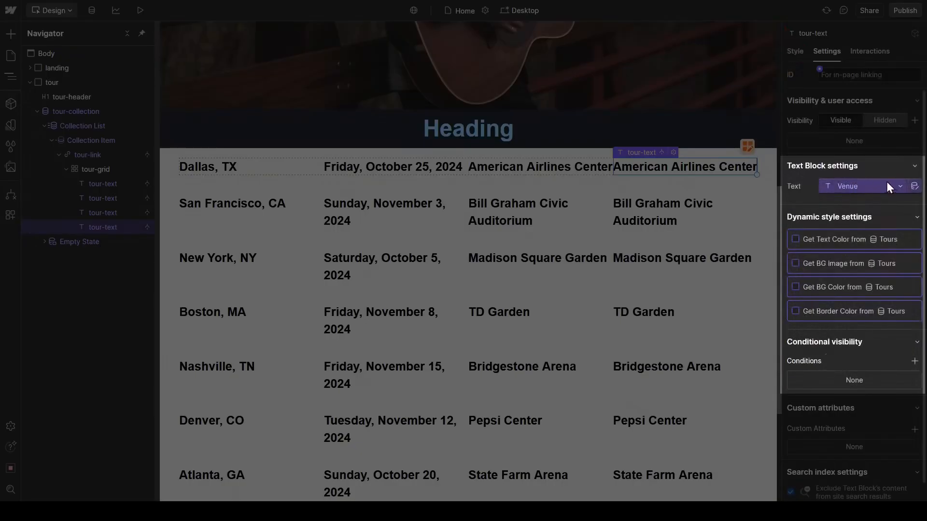
{"action": "left_click", "coordinate": [899, 185]}
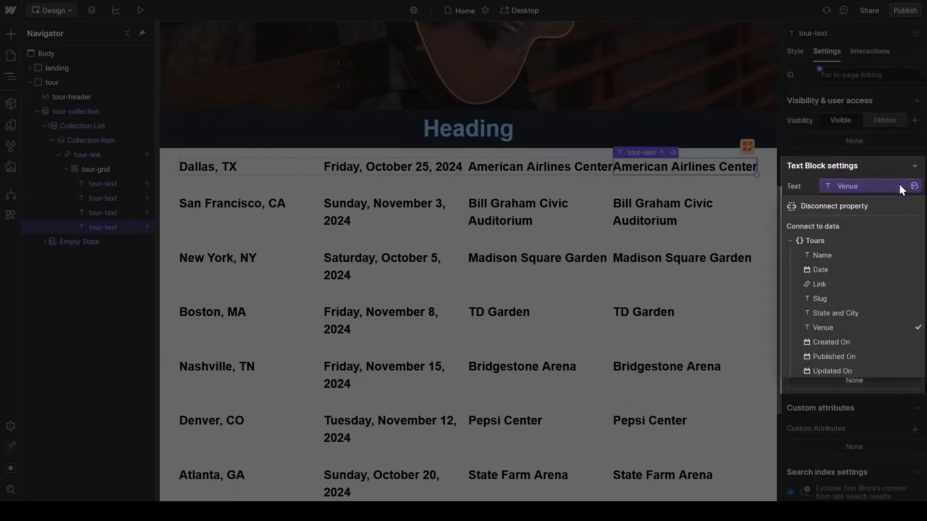
{"action": "left_click", "coordinate": [883, 209]}
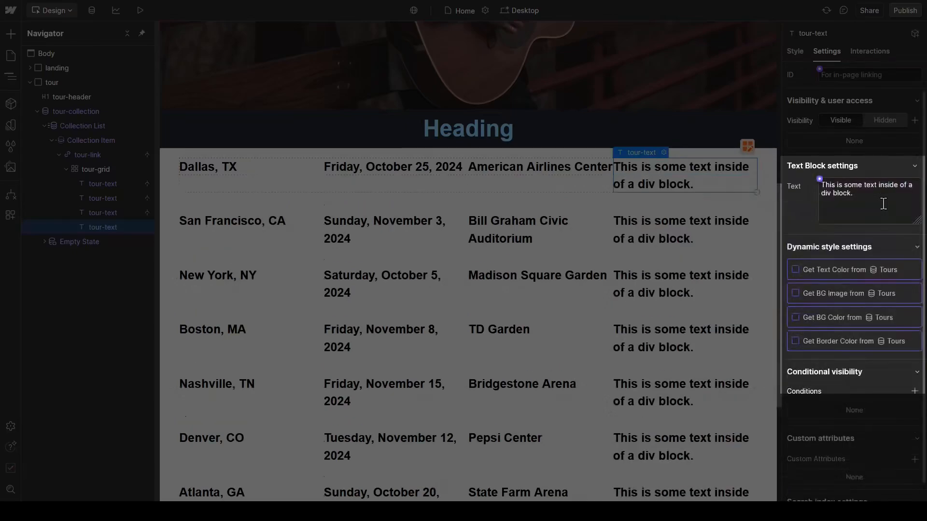
Step: Replace the placeholder text of the fourth tour-text block with Get Tickets and return to its style settings
{"action": "triple_click", "coordinate": [883, 204]}
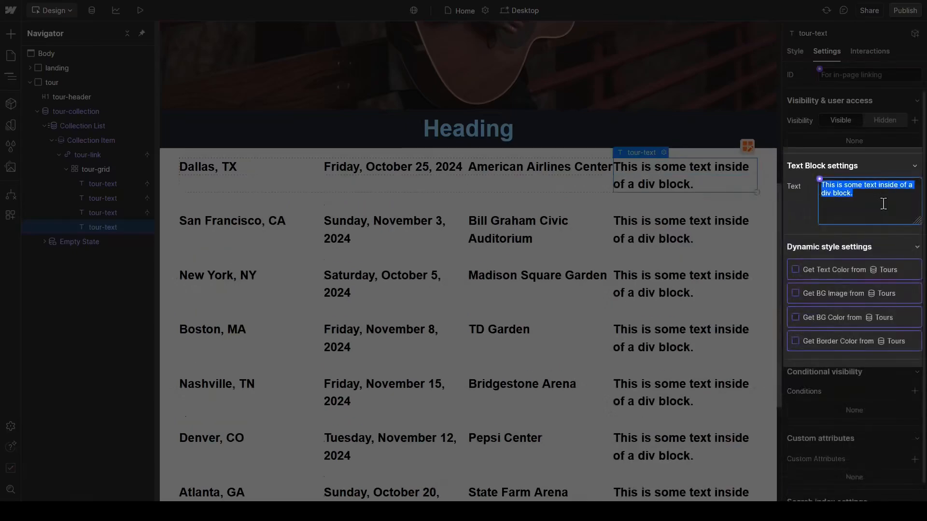
{"action": "type", "text": "Get Tickets"}
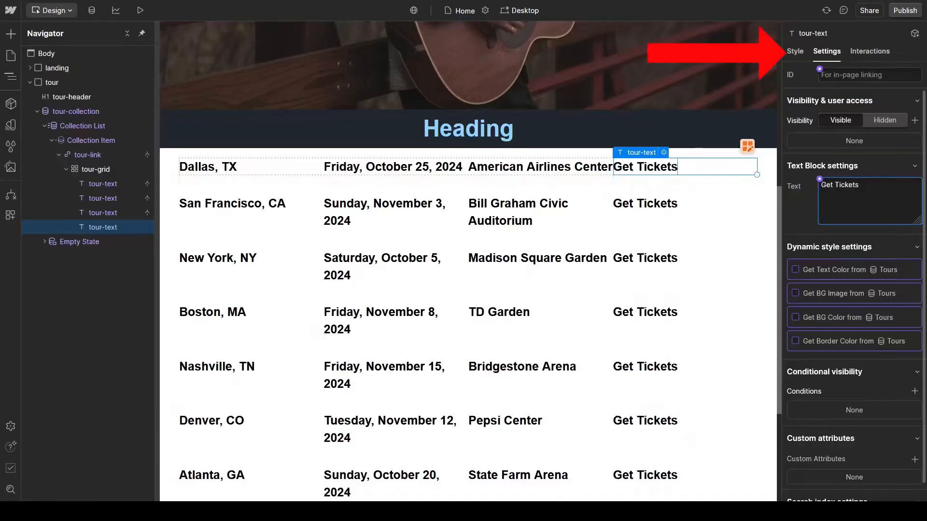
{"action": "left_click", "coordinate": [796, 54]}
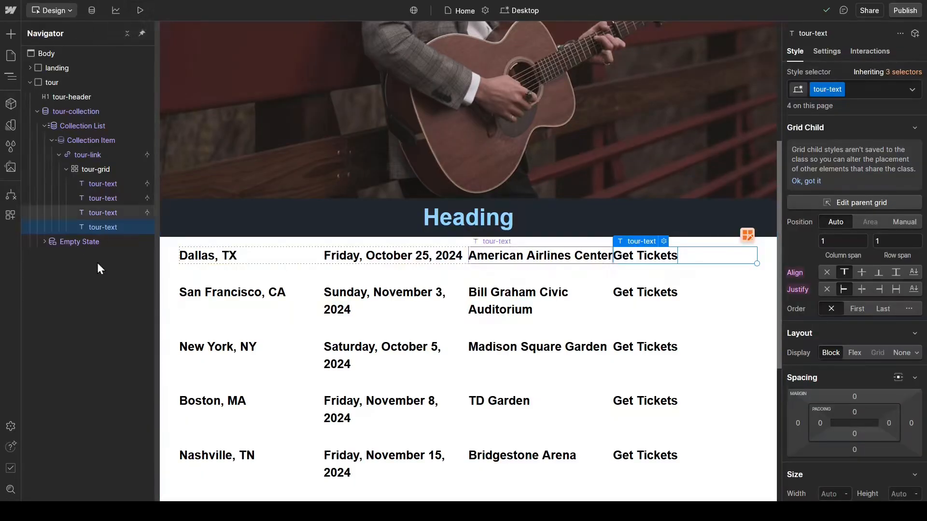
Step: Add a sort order to the tour-collection list by Date, Oldest to newest, and save it
{"action": "left_click", "coordinate": [114, 112]}
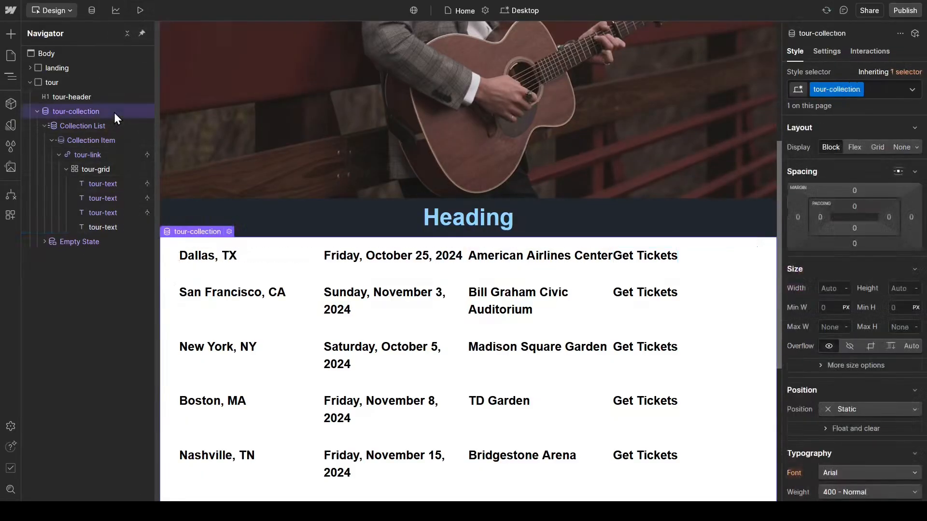
{"action": "left_click", "coordinate": [828, 57]}
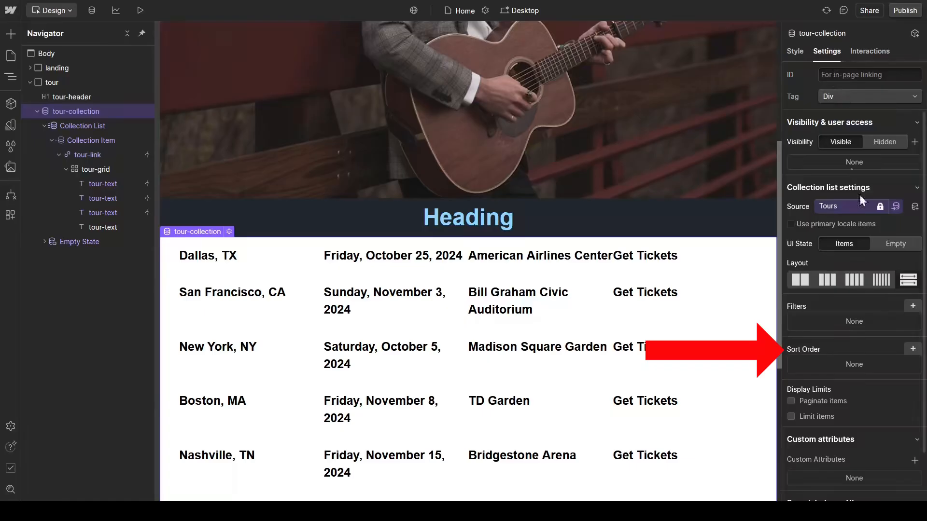
{"action": "left_click", "coordinate": [912, 349]}
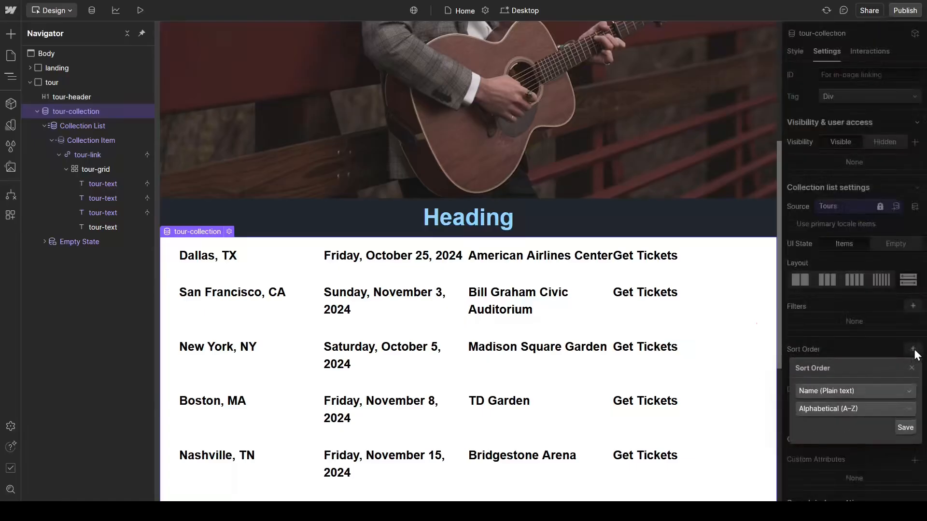
{"action": "left_click", "coordinate": [912, 352]}
{"action": "left_click", "coordinate": [911, 352]}
{"action": "left_click", "coordinate": [903, 396]}
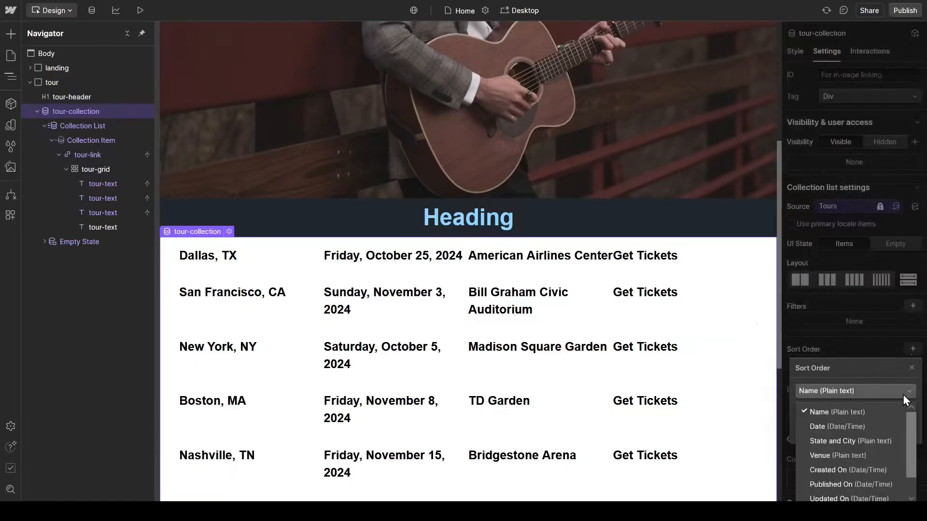
{"action": "left_click", "coordinate": [864, 424]}
{"action": "left_click", "coordinate": [873, 410]}
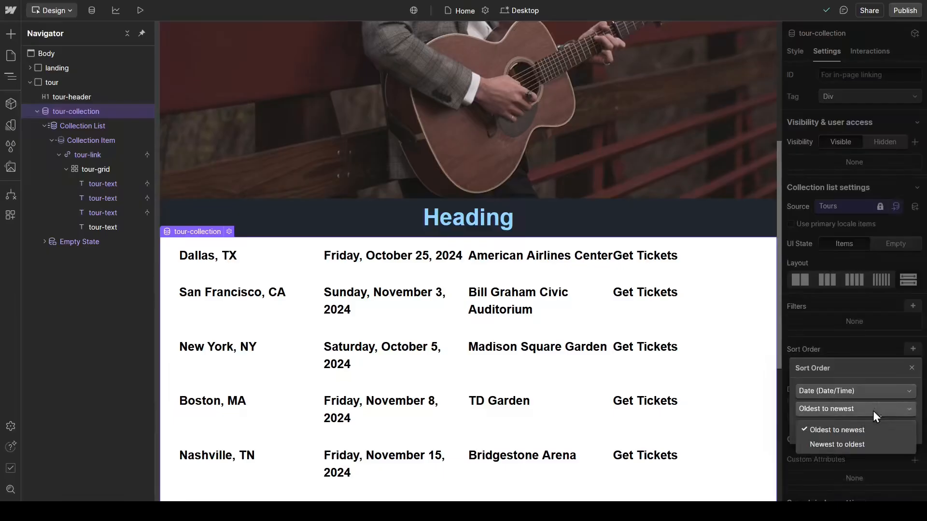
{"action": "left_click", "coordinate": [847, 431]}
{"action": "left_click", "coordinate": [904, 427]}
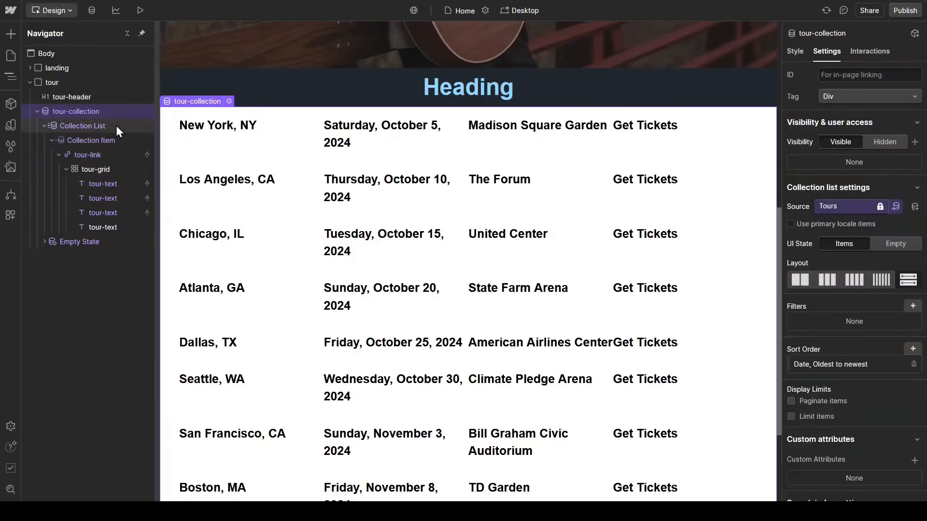
Step: Give the Collection Item of the tour list a new class named tour-data
{"action": "left_click", "coordinate": [123, 144]}
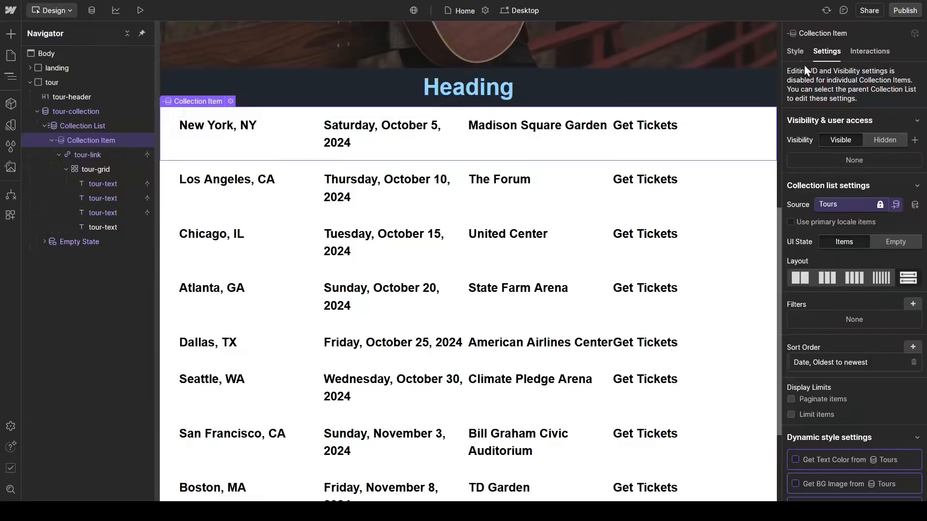
{"action": "left_click", "coordinate": [795, 51]}
{"action": "left_click", "coordinate": [849, 89]}
{"action": "type", "text": "tour"}
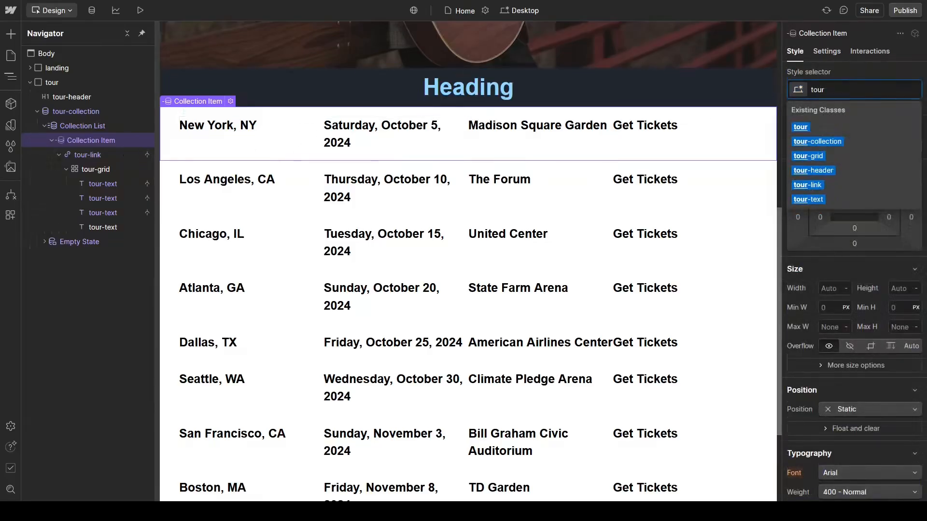
{"action": "type", "text": "-data"}
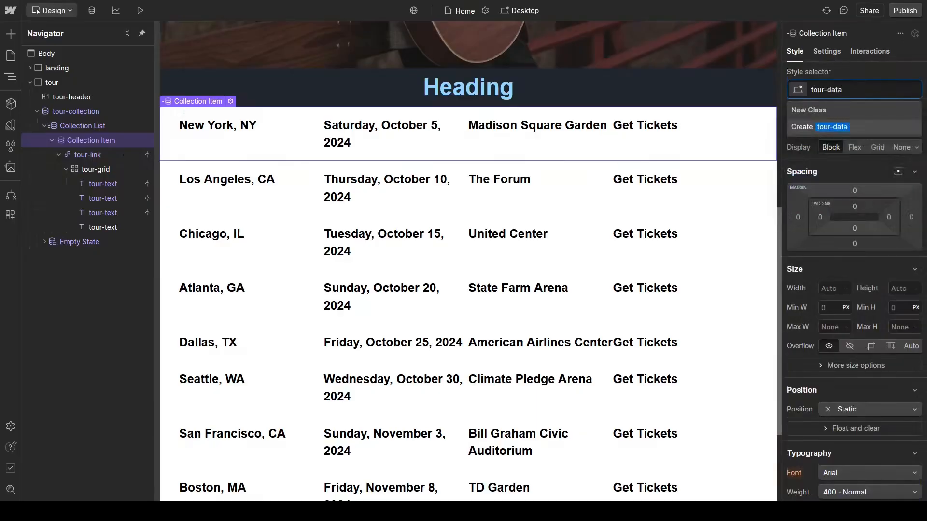
{"action": "key", "text": "Return"}
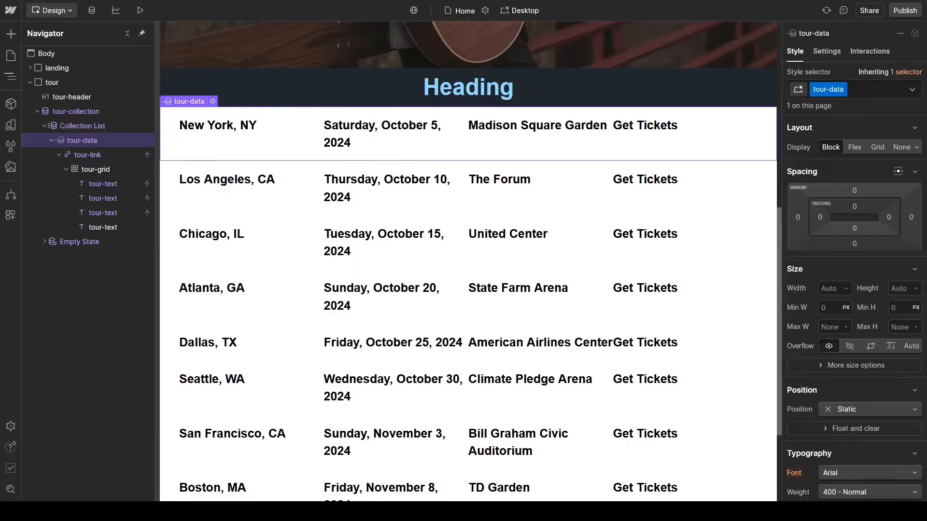
Step: Set the background colour of tour-data's Odd Items to the Gray 1 variable
{"action": "left_click", "coordinate": [912, 90]}
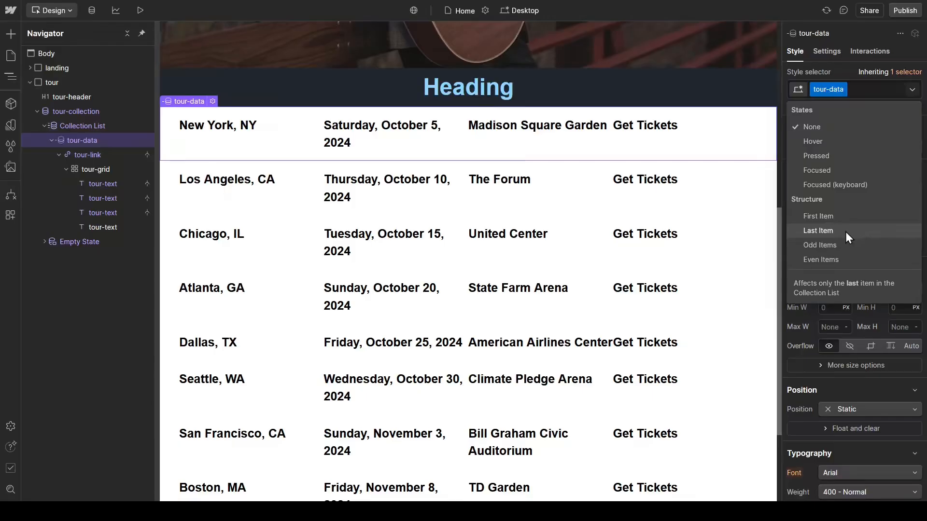
{"action": "left_click", "coordinate": [848, 245]}
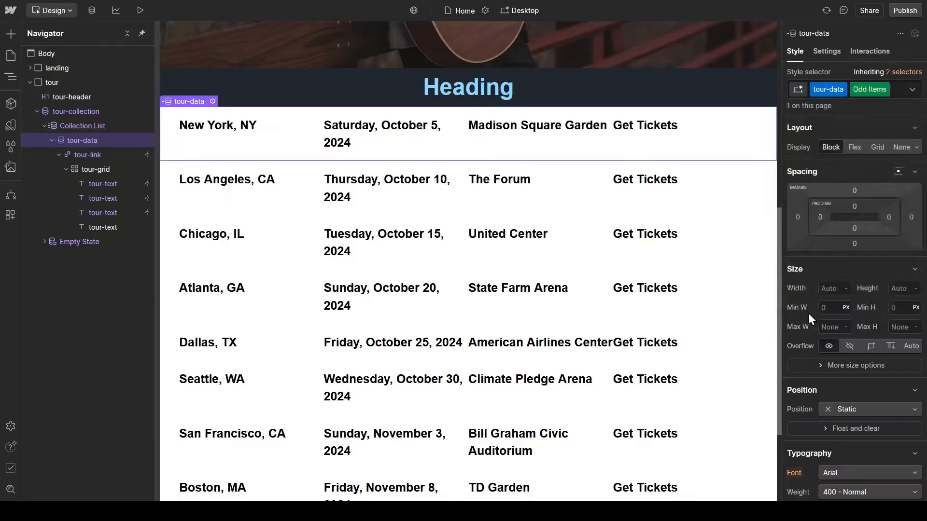
{"action": "scroll", "coordinate": [808, 313], "scroll_direction": "down", "scroll_amount": 4}
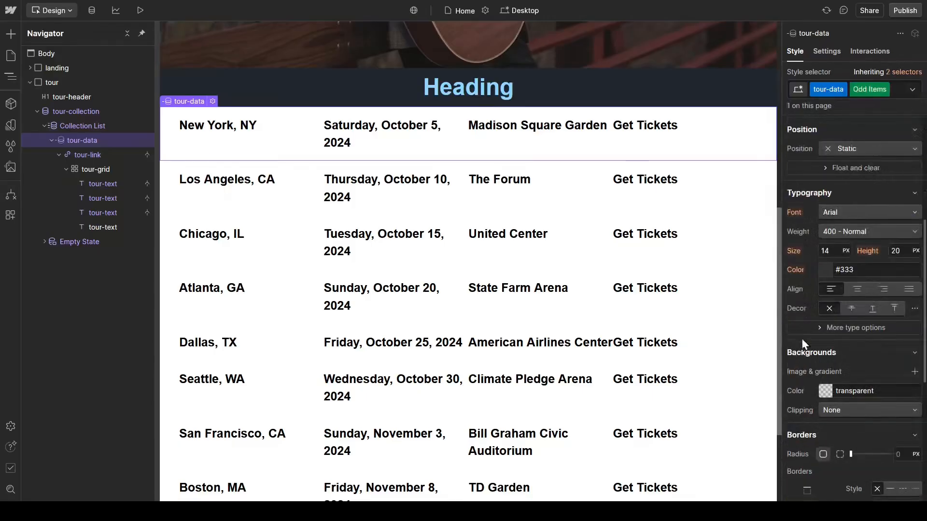
{"action": "left_click", "coordinate": [825, 392]}
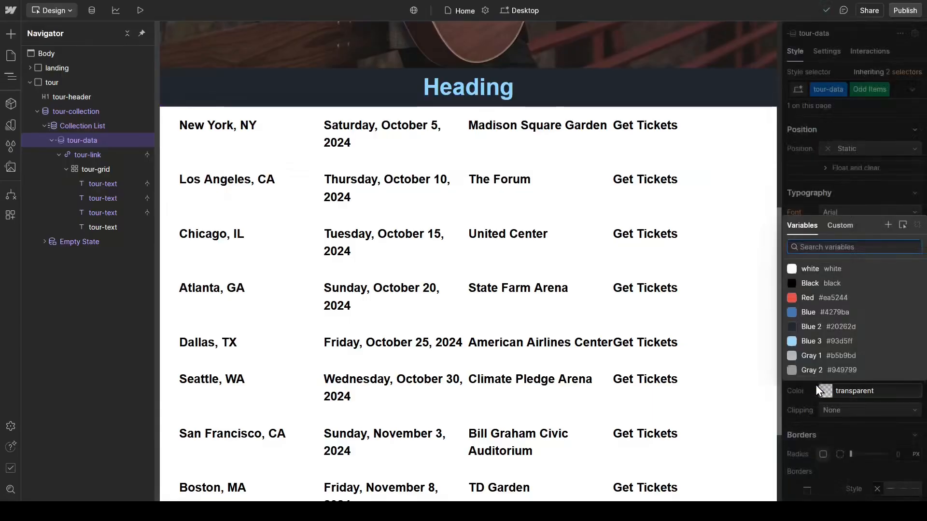
{"action": "left_click", "coordinate": [809, 357]}
{"action": "key", "text": "Escape"}
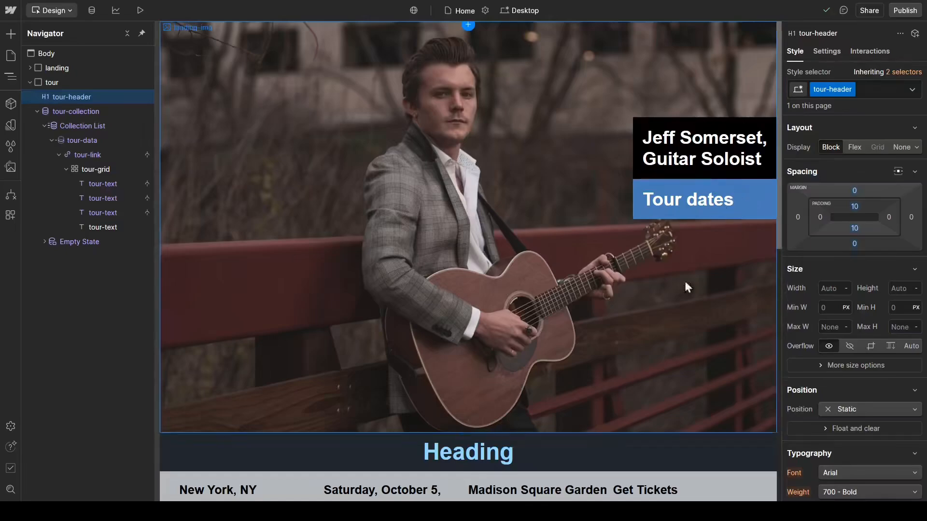
Step: Replace the placeholder text of the tour-header heading with Tour
{"action": "scroll", "coordinate": [668, 291], "scroll_direction": "down", "scroll_amount": 8}
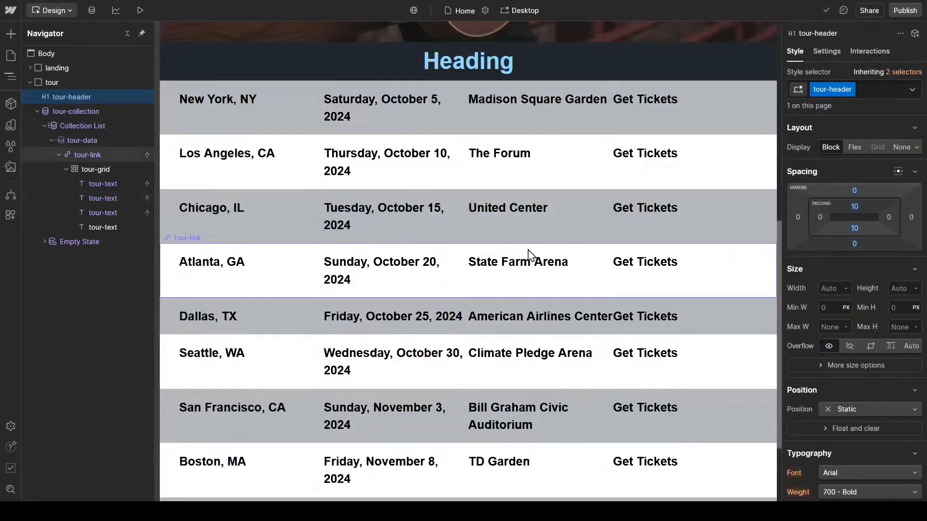
{"action": "double_click", "coordinate": [488, 61]}
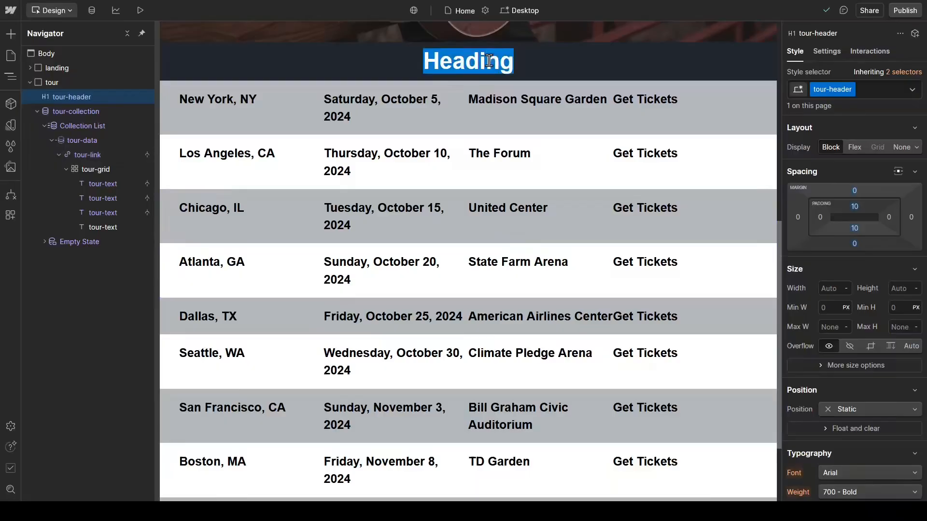
{"action": "type", "text": "Tour"}
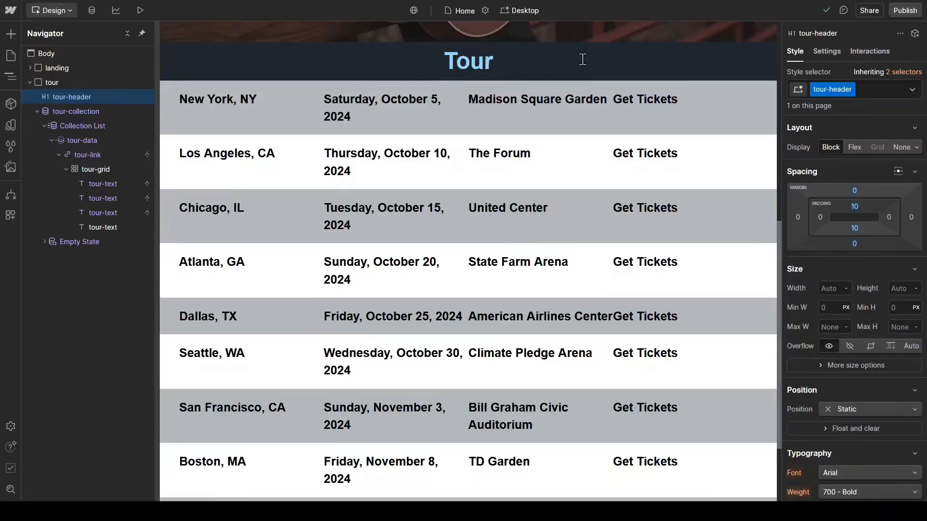
Step: Give the tour div block the ID tour in its element settings for in-page linking
{"action": "left_click", "coordinate": [604, 114]}
{"action": "scroll", "coordinate": [606, 241], "scroll_direction": "up", "scroll_amount": 3}
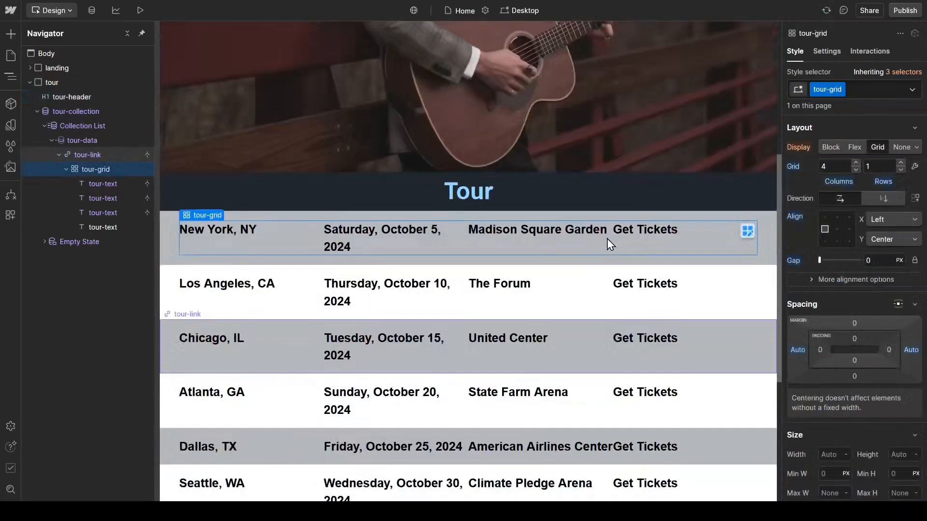
{"action": "scroll", "coordinate": [632, 248], "scroll_direction": "up", "scroll_amount": 5}
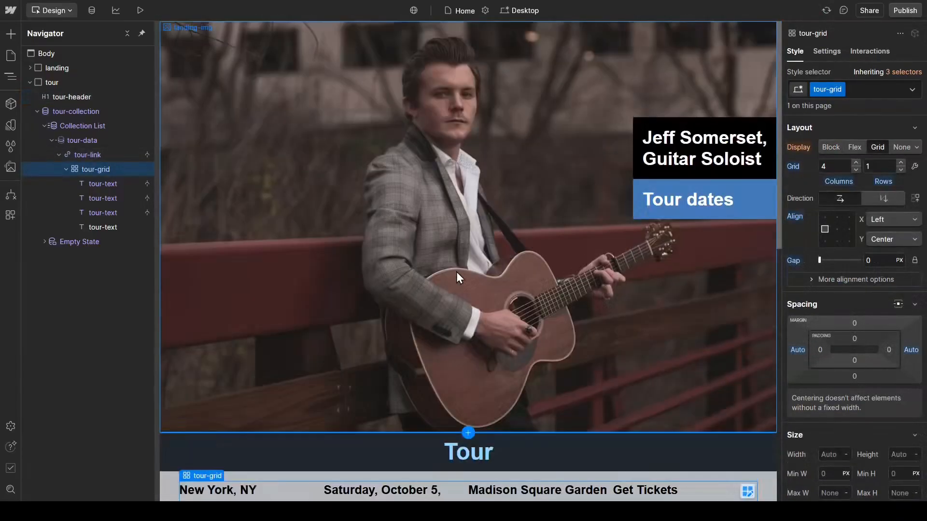
{"action": "left_click", "coordinate": [30, 82]}
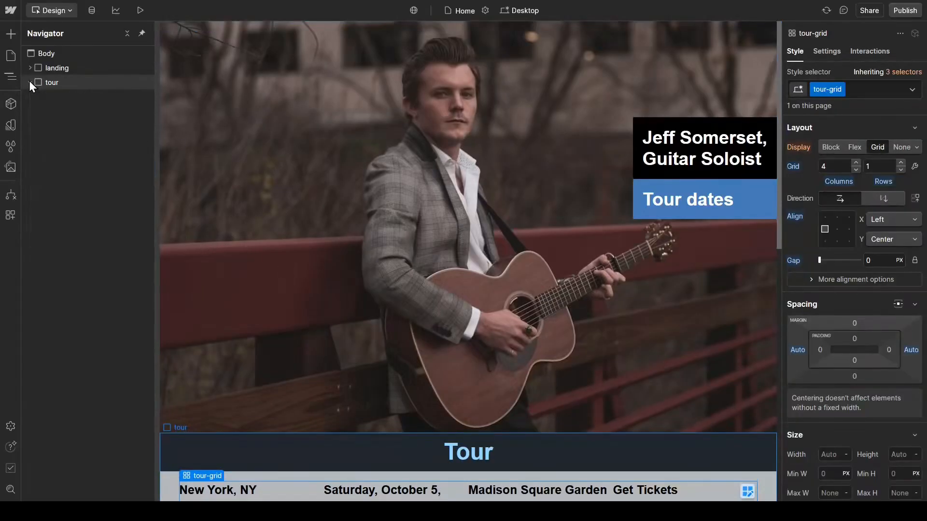
{"action": "left_click", "coordinate": [84, 83]}
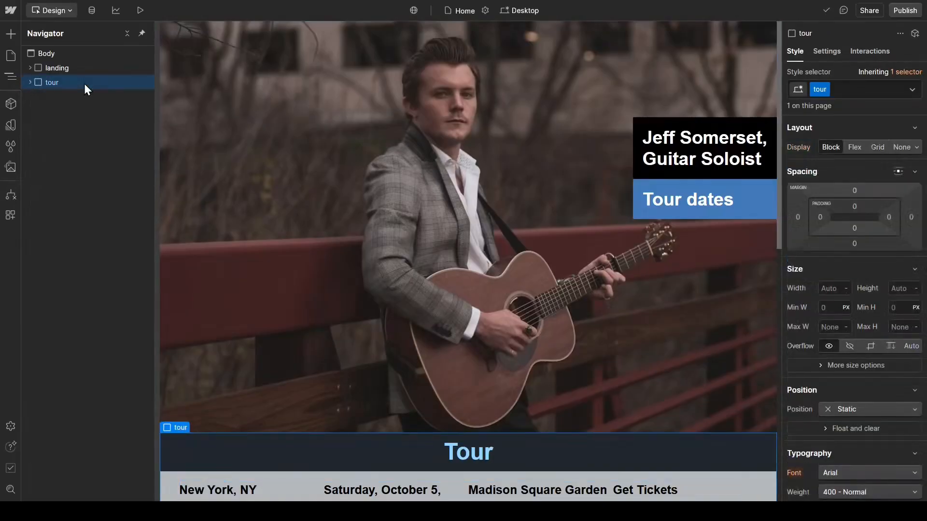
{"action": "left_click", "coordinate": [825, 58]}
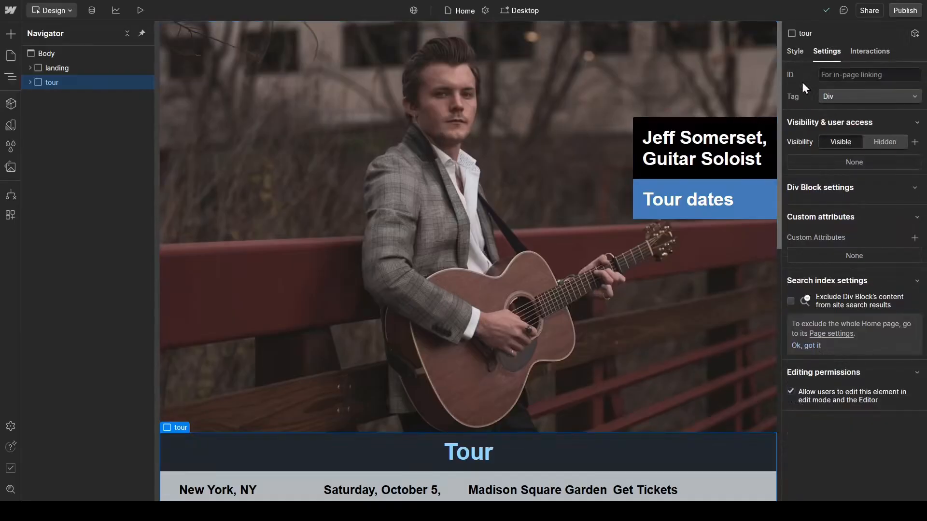
{"action": "left_click", "coordinate": [855, 77]}
{"action": "type", "text": "tour"}
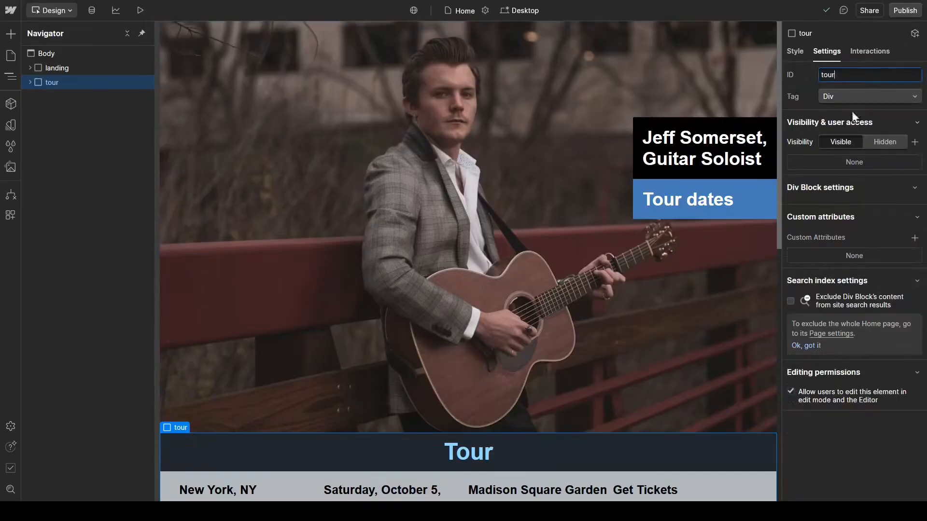
{"action": "left_click", "coordinate": [798, 52]}
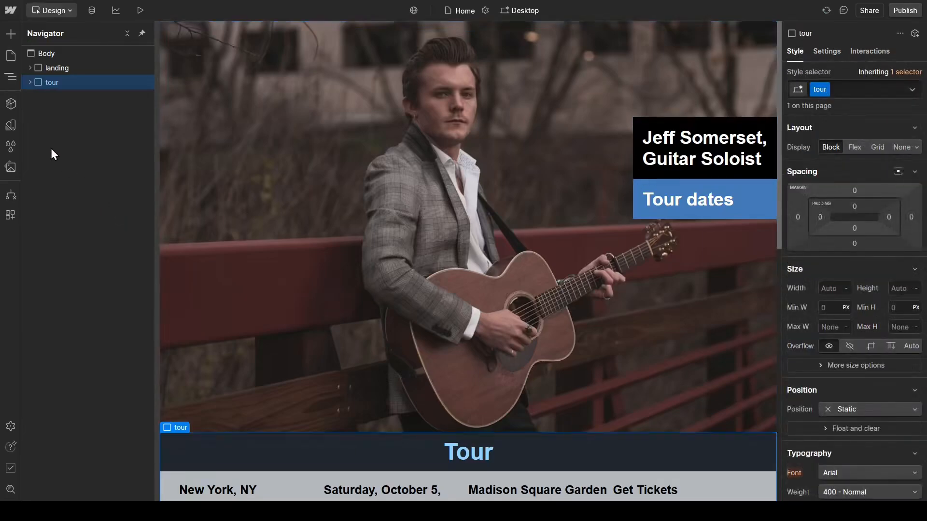
Step: Link the CTA-Link block in the landing section to the page section tour
{"action": "left_click", "coordinate": [29, 67]}
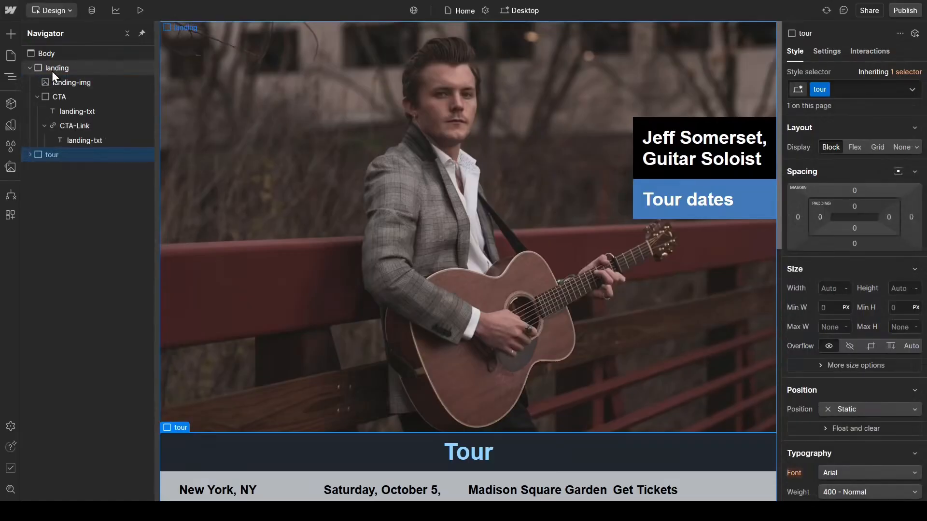
{"action": "left_click", "coordinate": [104, 126]}
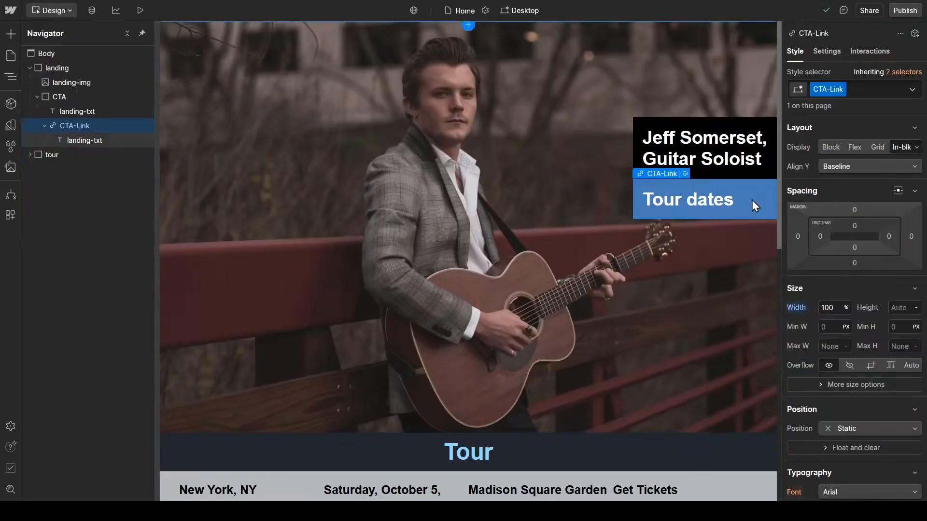
{"action": "left_click", "coordinate": [824, 53]}
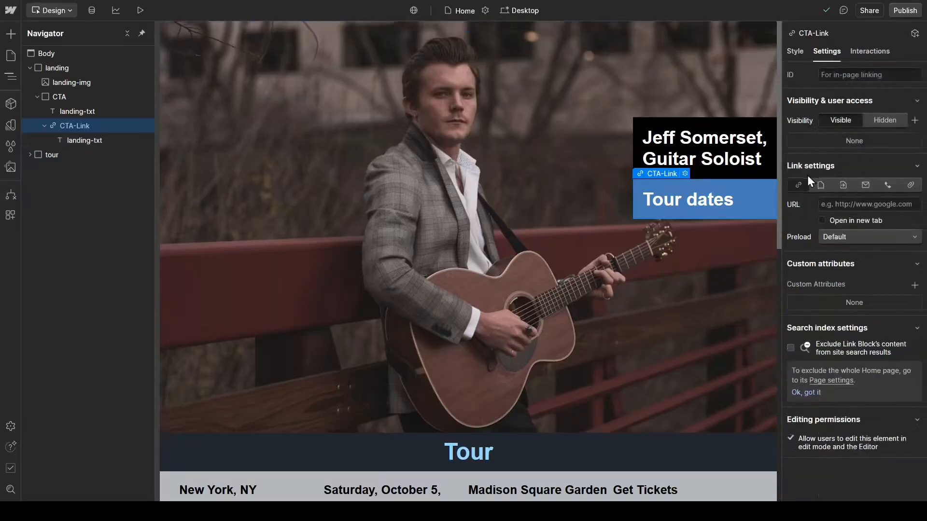
{"action": "left_click", "coordinate": [844, 189]}
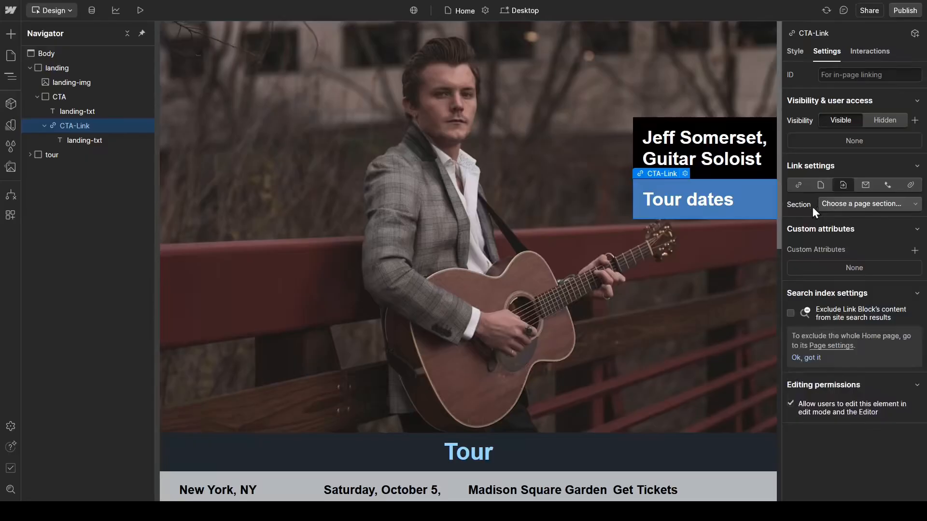
{"action": "left_click", "coordinate": [844, 204]}
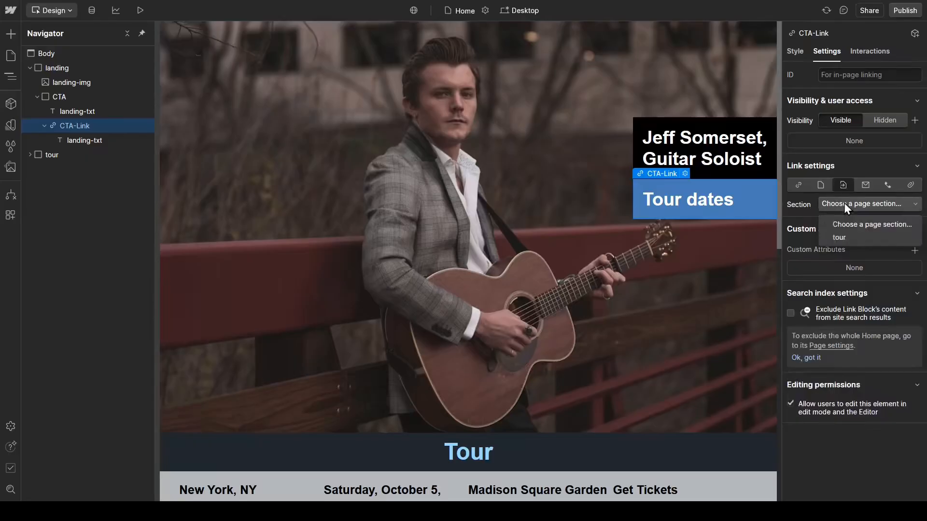
{"action": "left_click", "coordinate": [840, 238]}
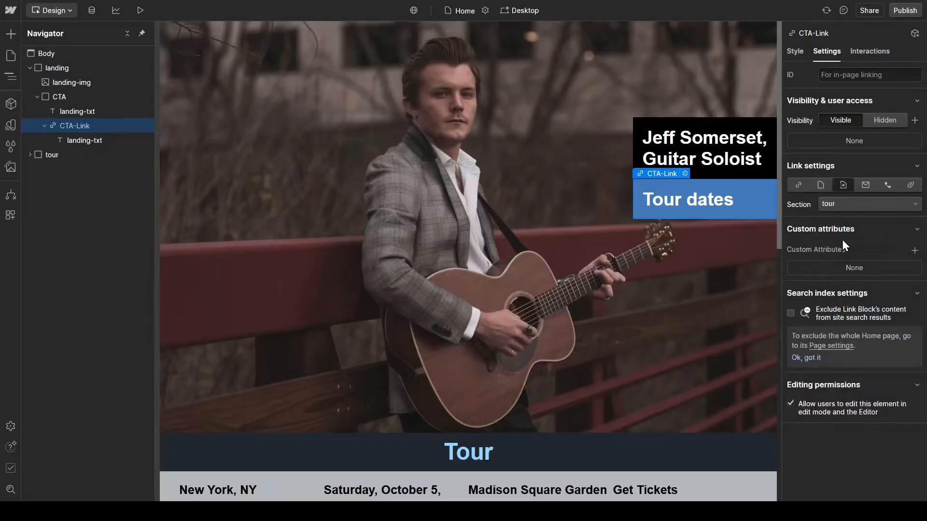
Step: Preview the Home page and follow the Tour dates link to test its jump to the tour section
{"action": "left_click", "coordinate": [624, 279]}
{"action": "key", "text": "alt+p"}
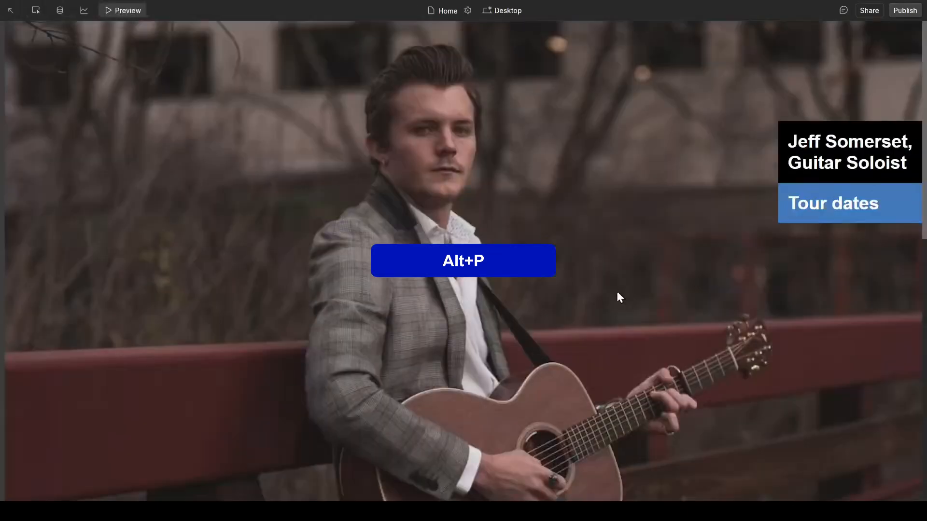
{"action": "left_click", "coordinate": [879, 213]}
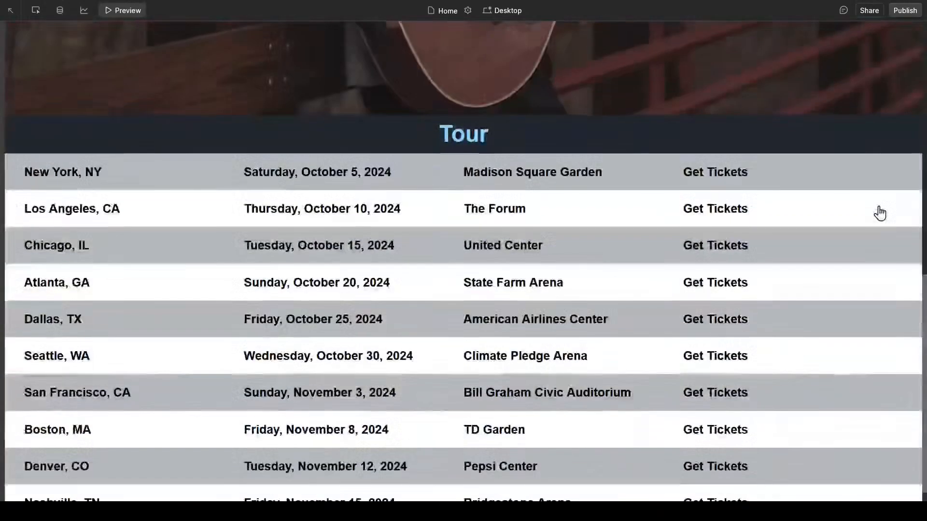